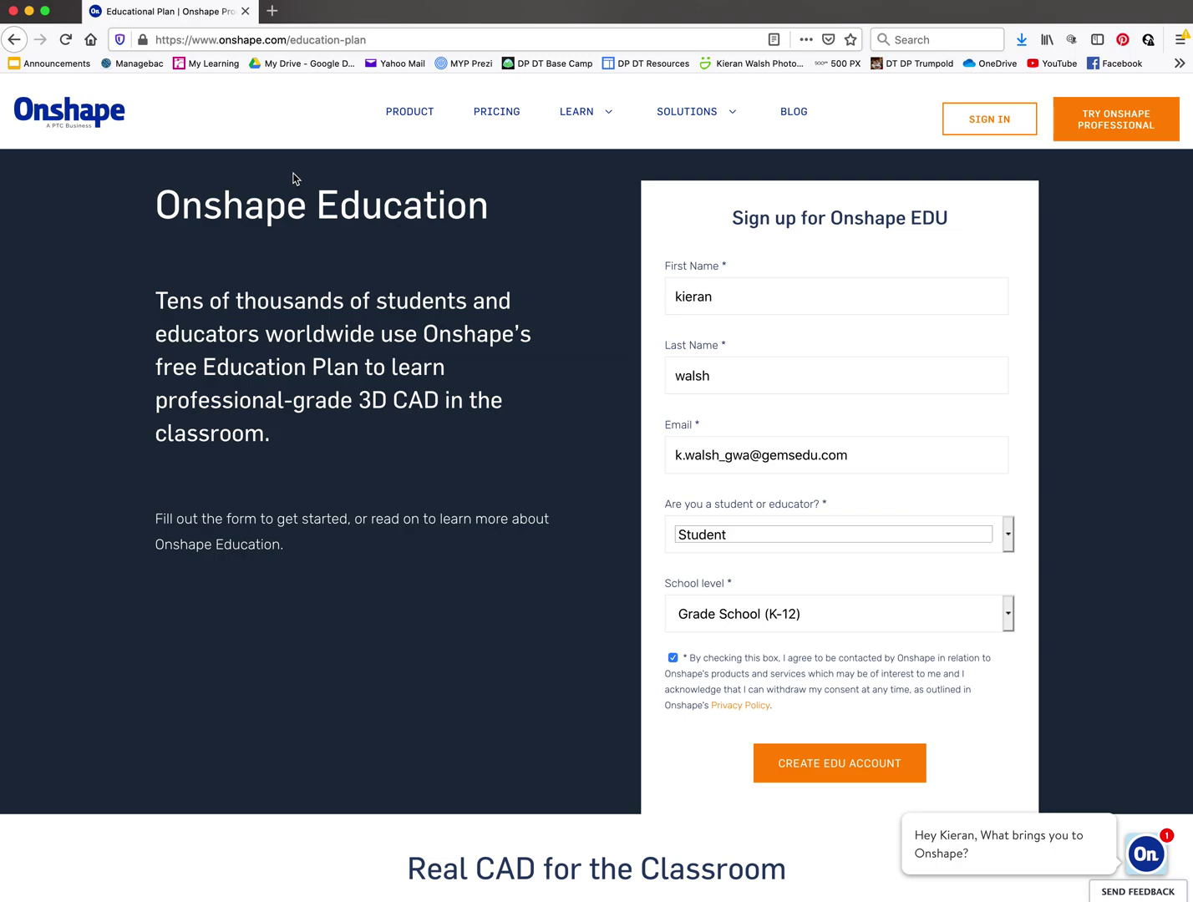
Complete the Onshape EDU sign-up form as Student with school level Grade School (K-12), and create the EDU account
left_click(158, 40)
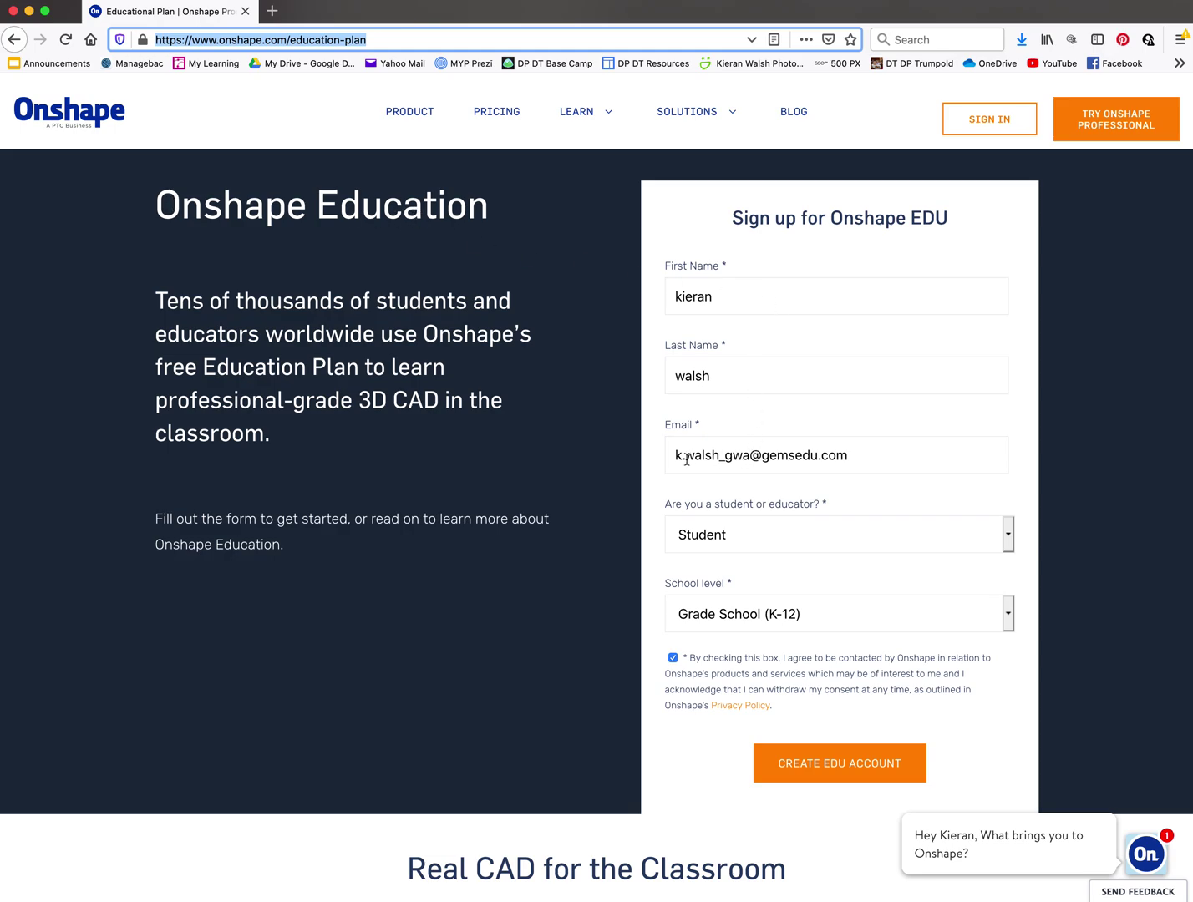
left_click_drag(673, 455, 846, 455)
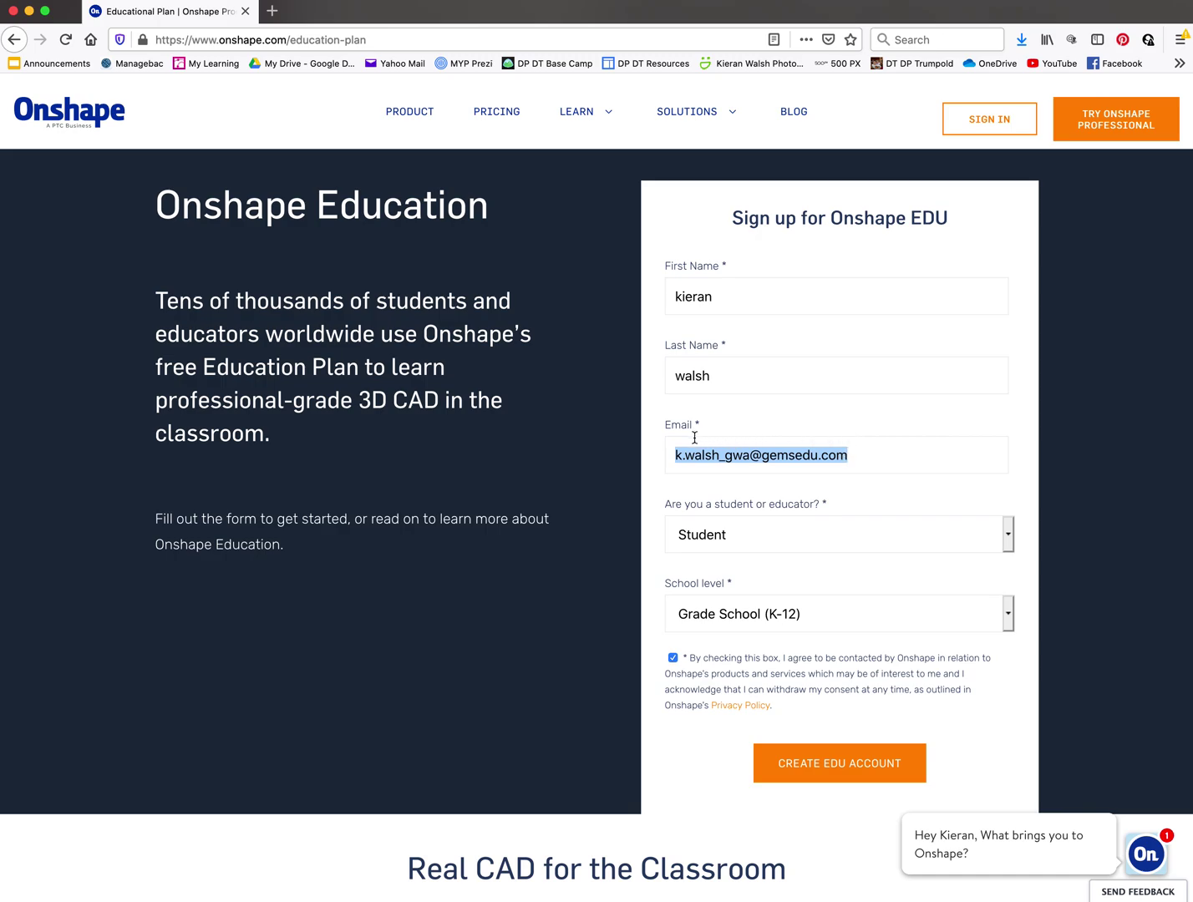
left_click(718, 459)
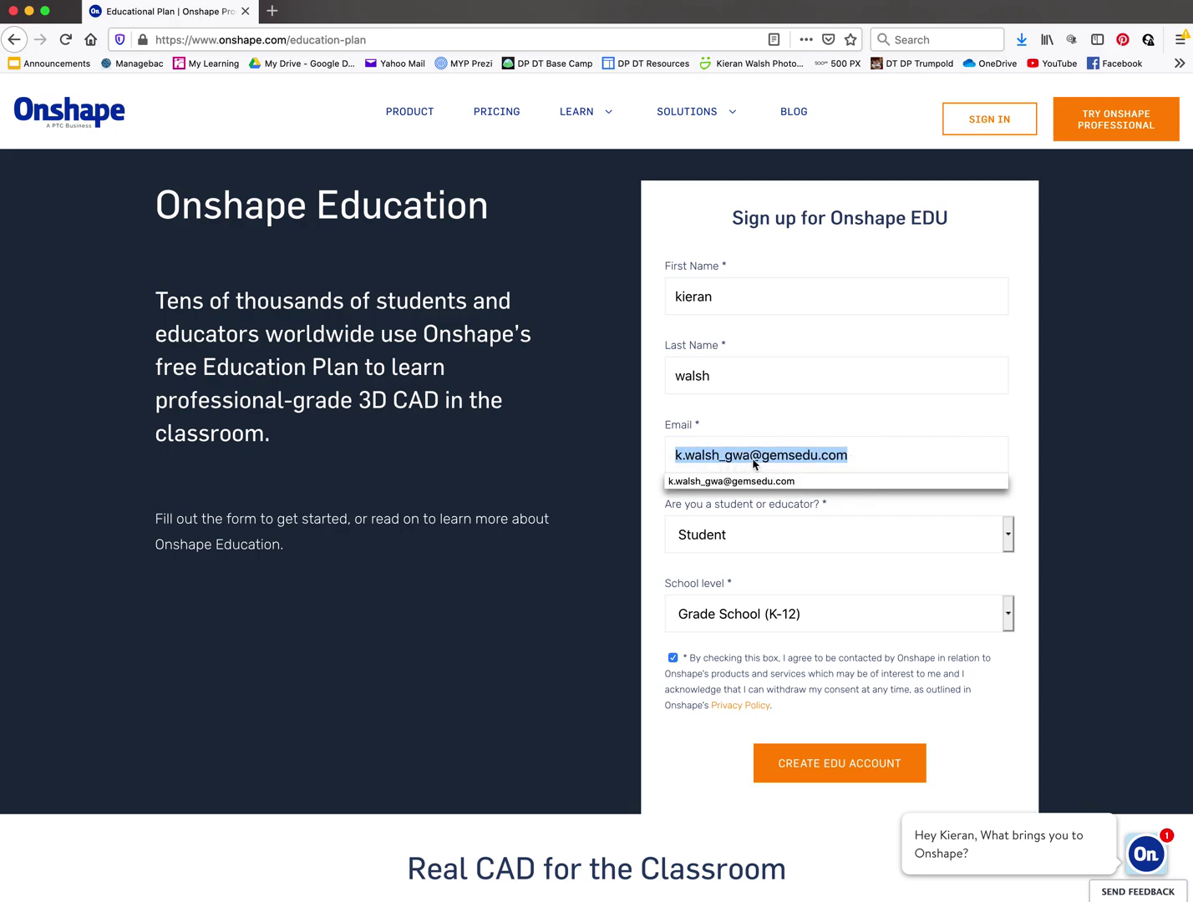
left_click(757, 535)
left_click(757, 534)
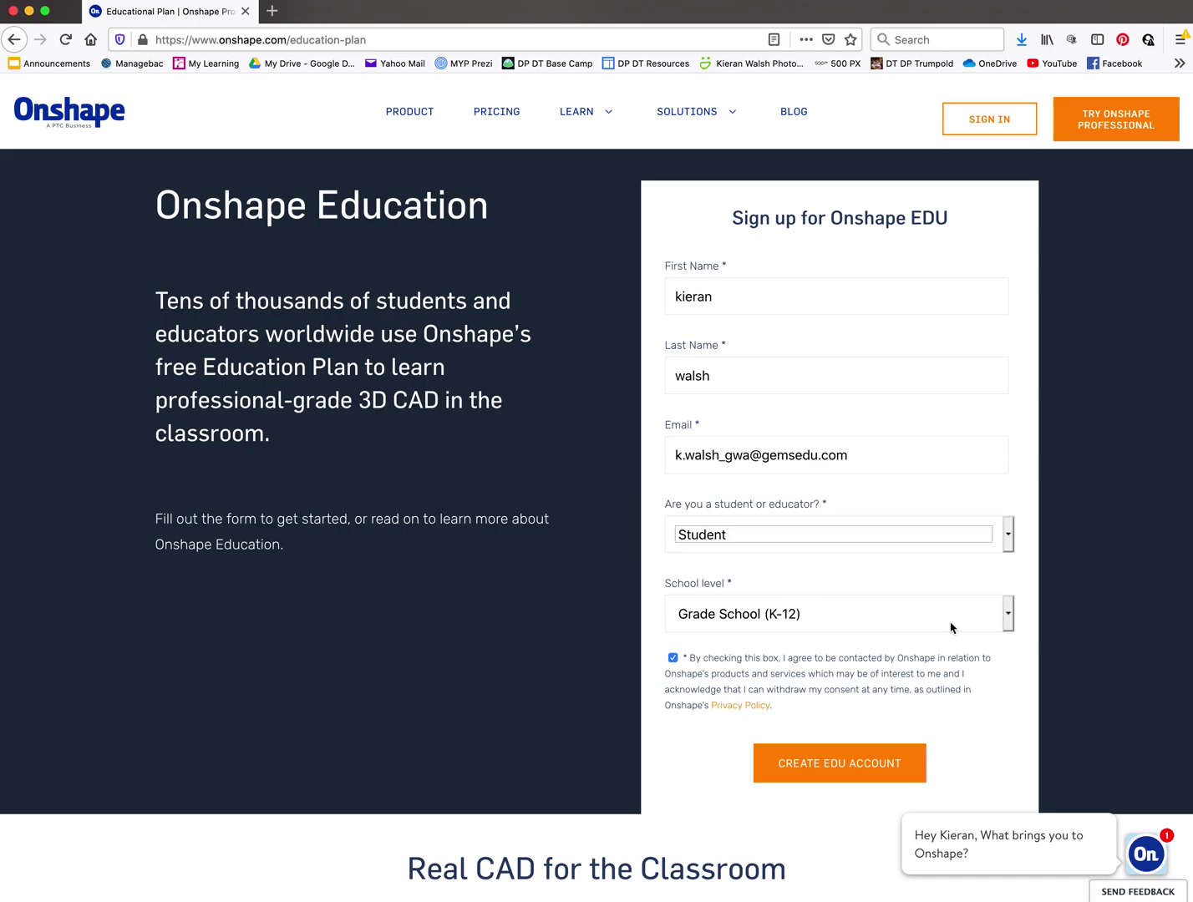
left_click(1006, 613)
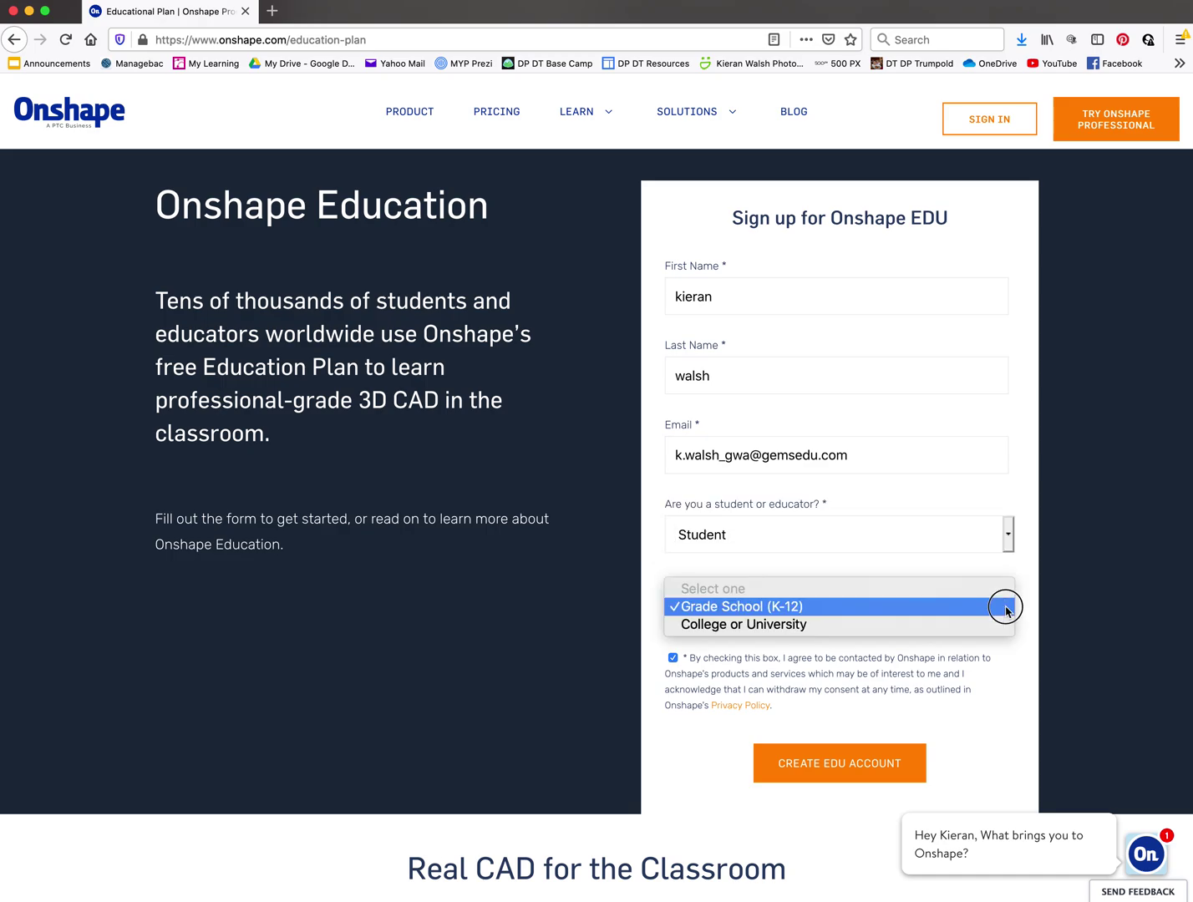
left_click(1005, 607)
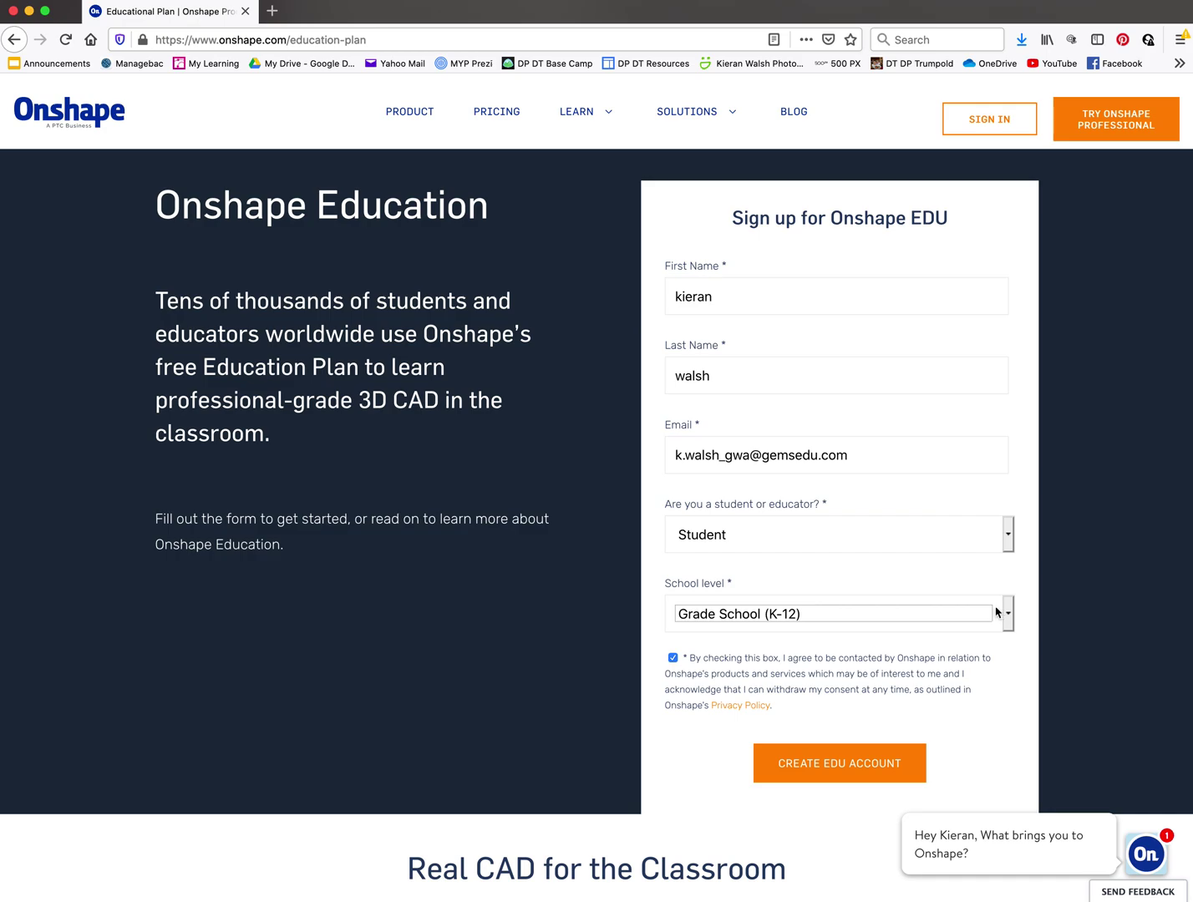
left_click(852, 773)
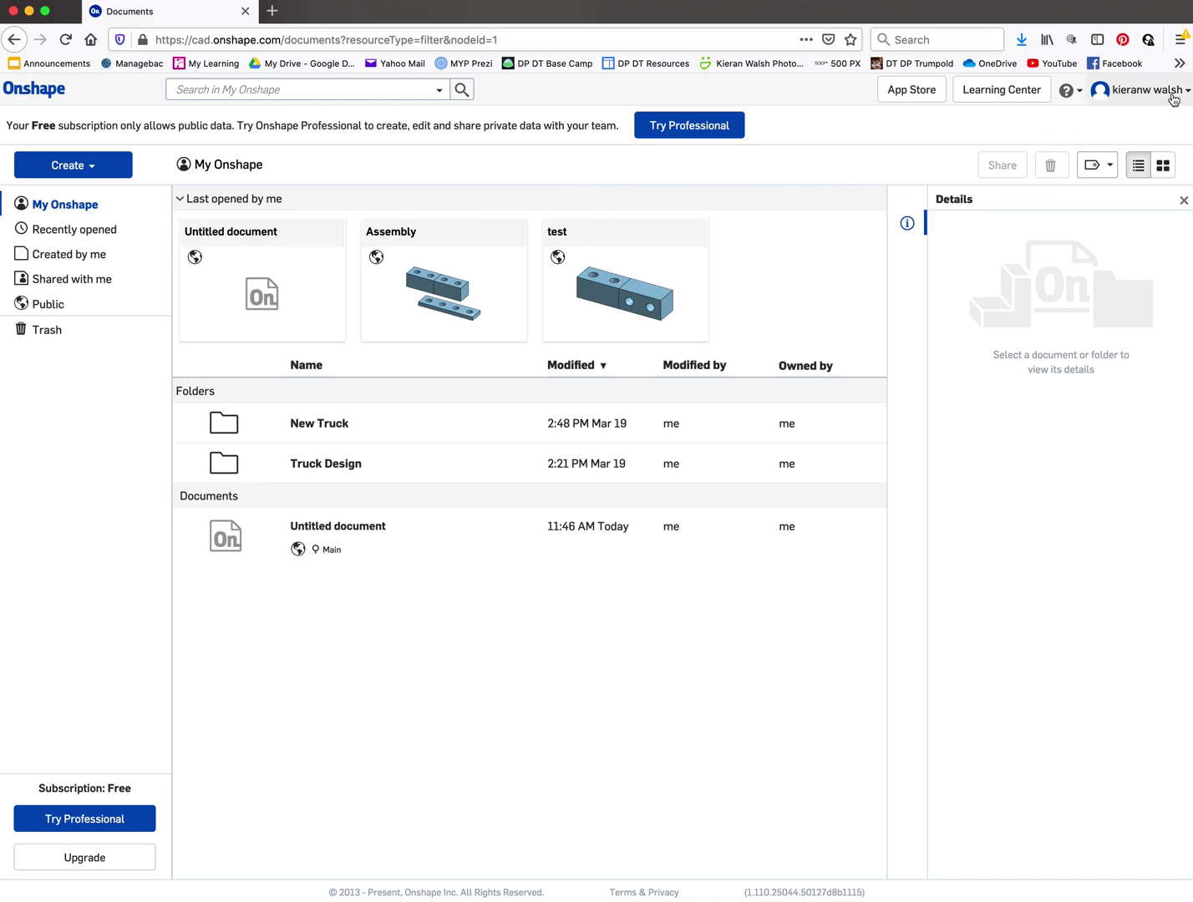
Open the Preferences page of the signed-in user's account settings
left_click(1182, 94)
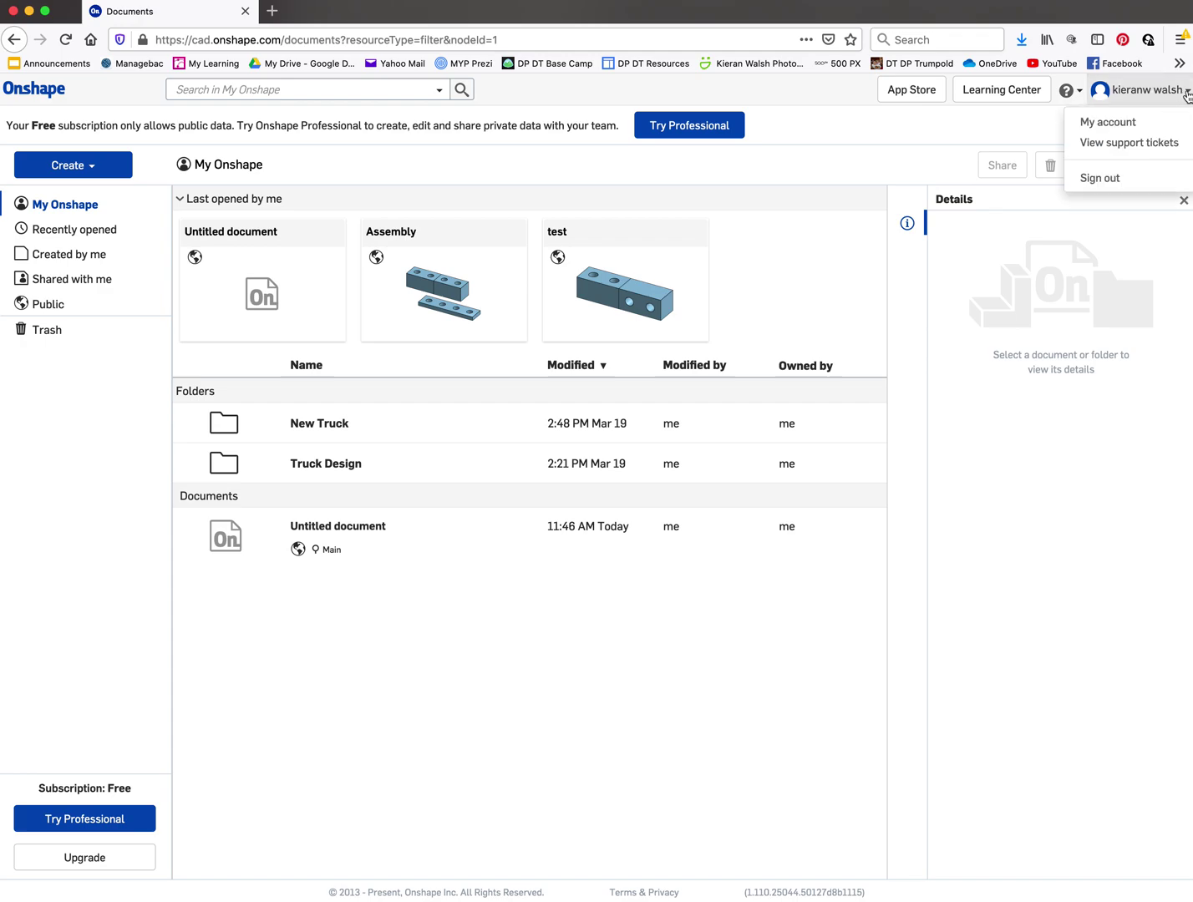
left_click(1138, 123)
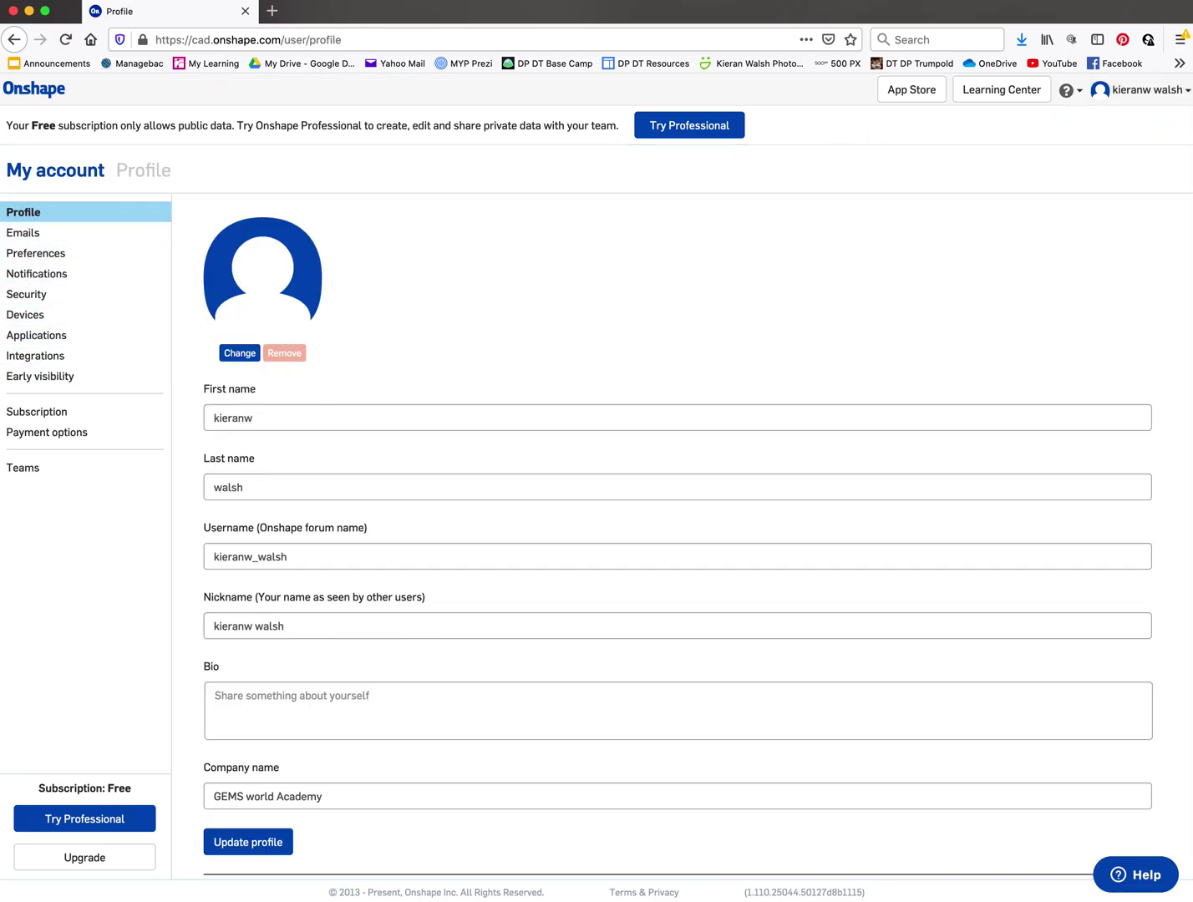
left_click(37, 254)
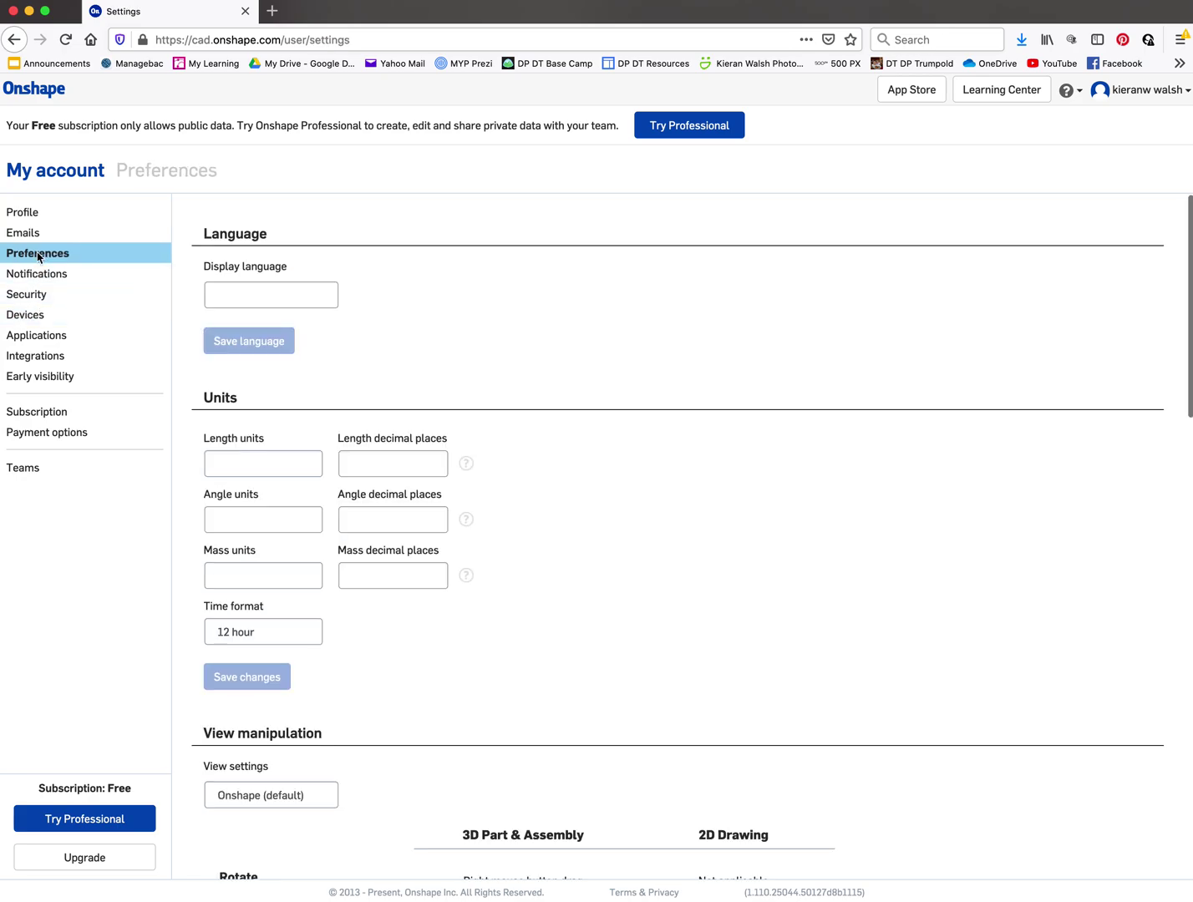
Set the default length units to Millimeter and mass units to Kilogram, and save the unit changes
scroll(276, 263, "down", 1)
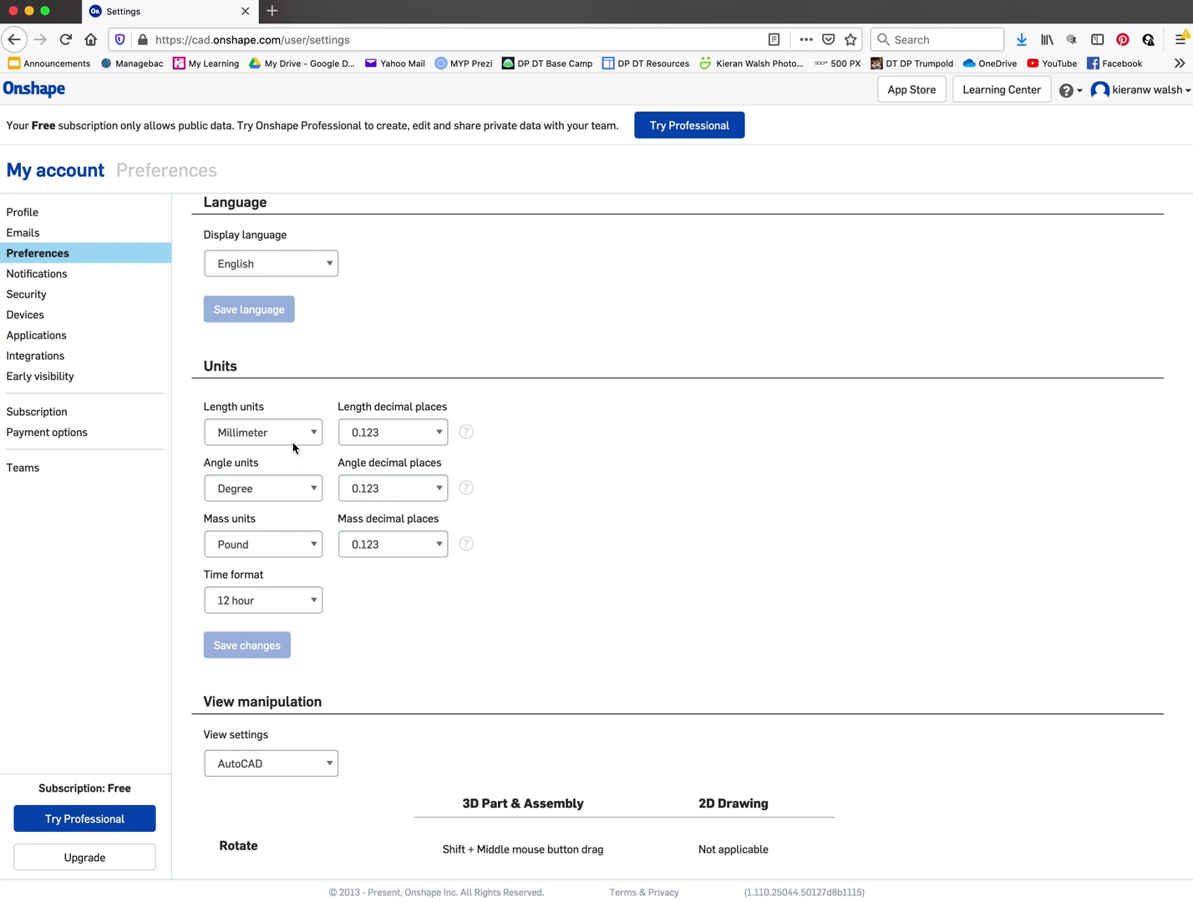
scroll(301, 407, "down", 1)
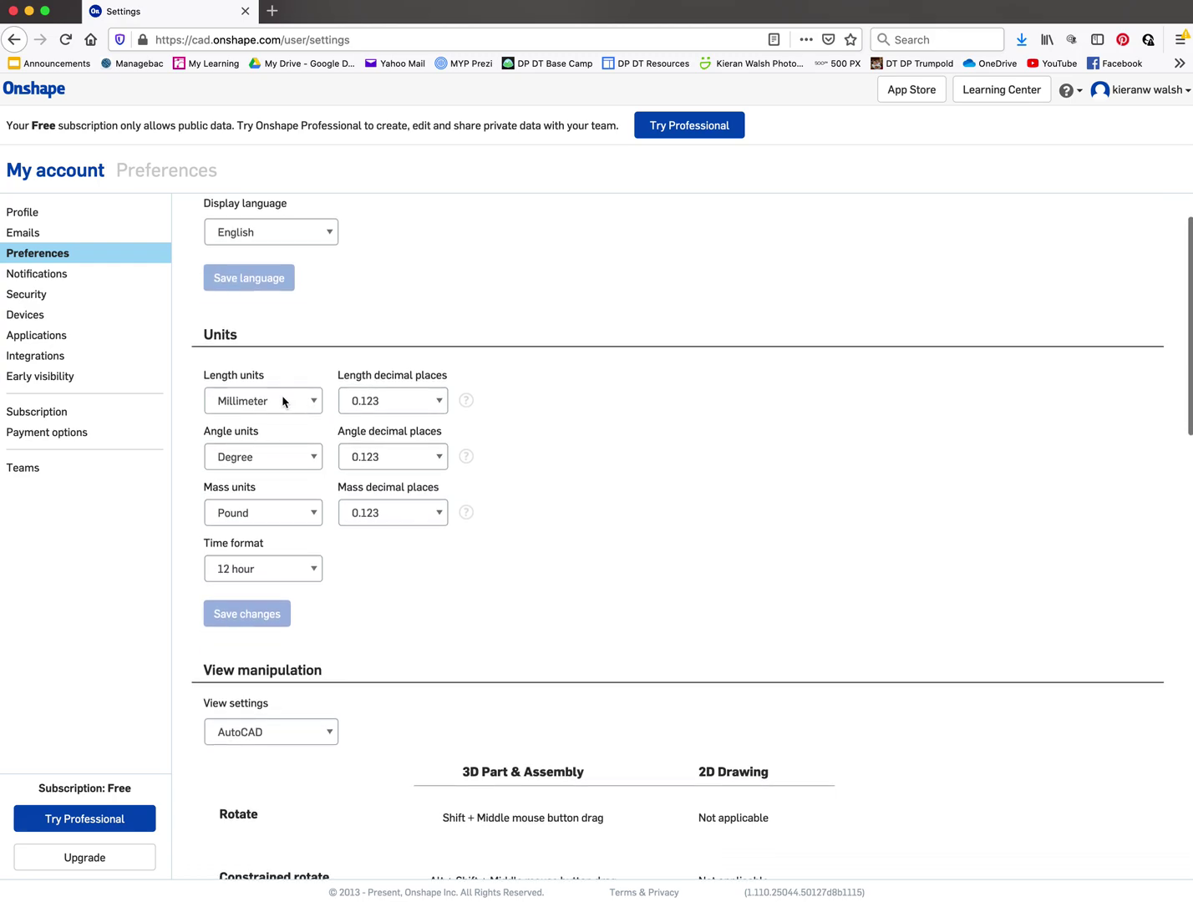
scroll(282, 383, "down", 1)
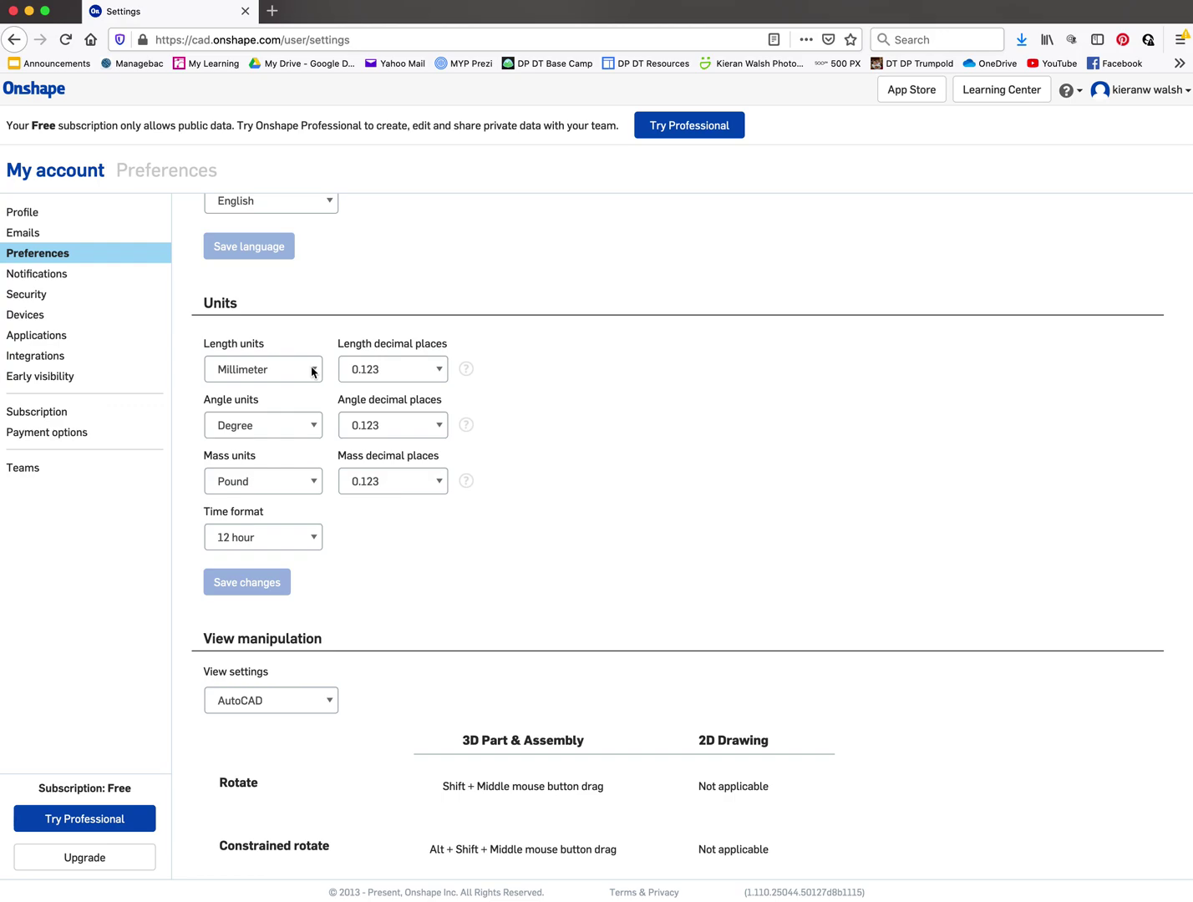
left_click(310, 369)
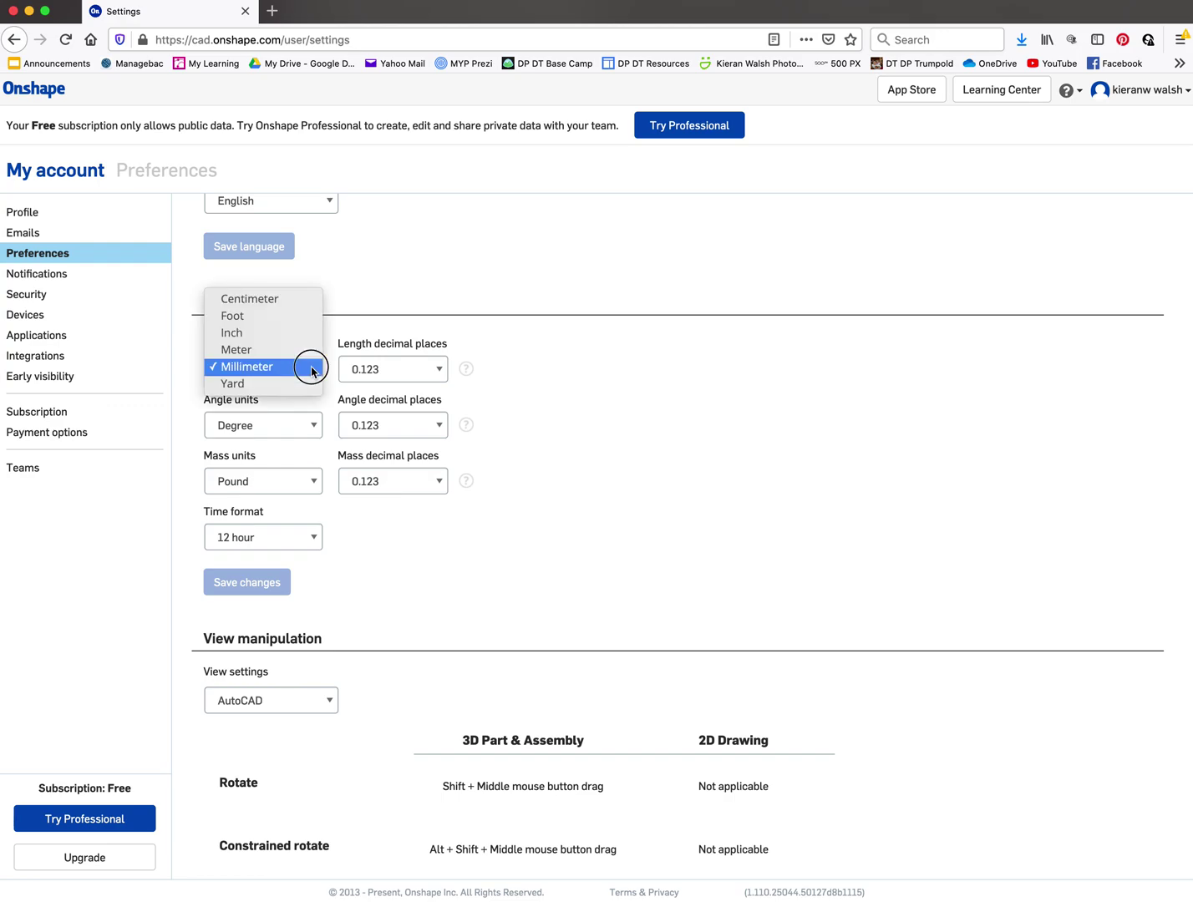
left_click(264, 373)
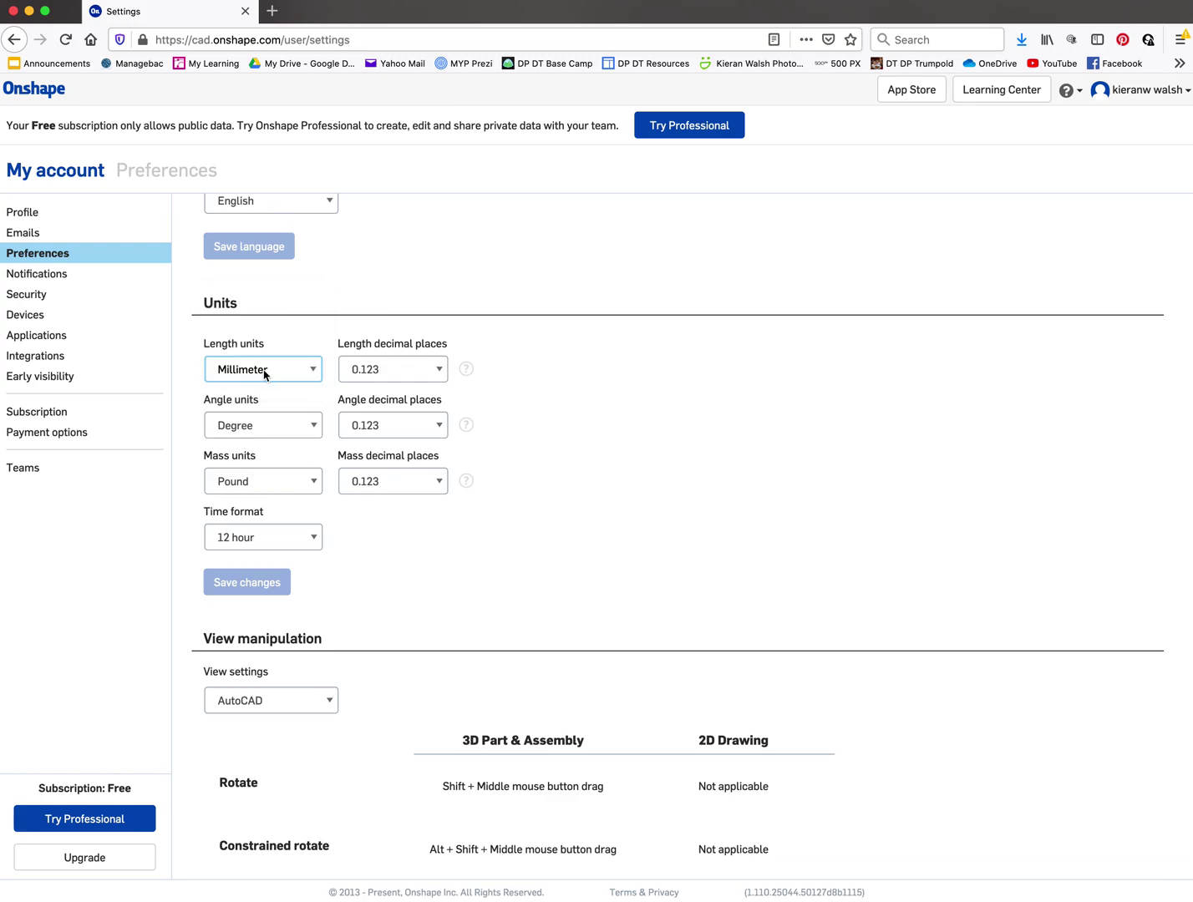
left_click(312, 481)
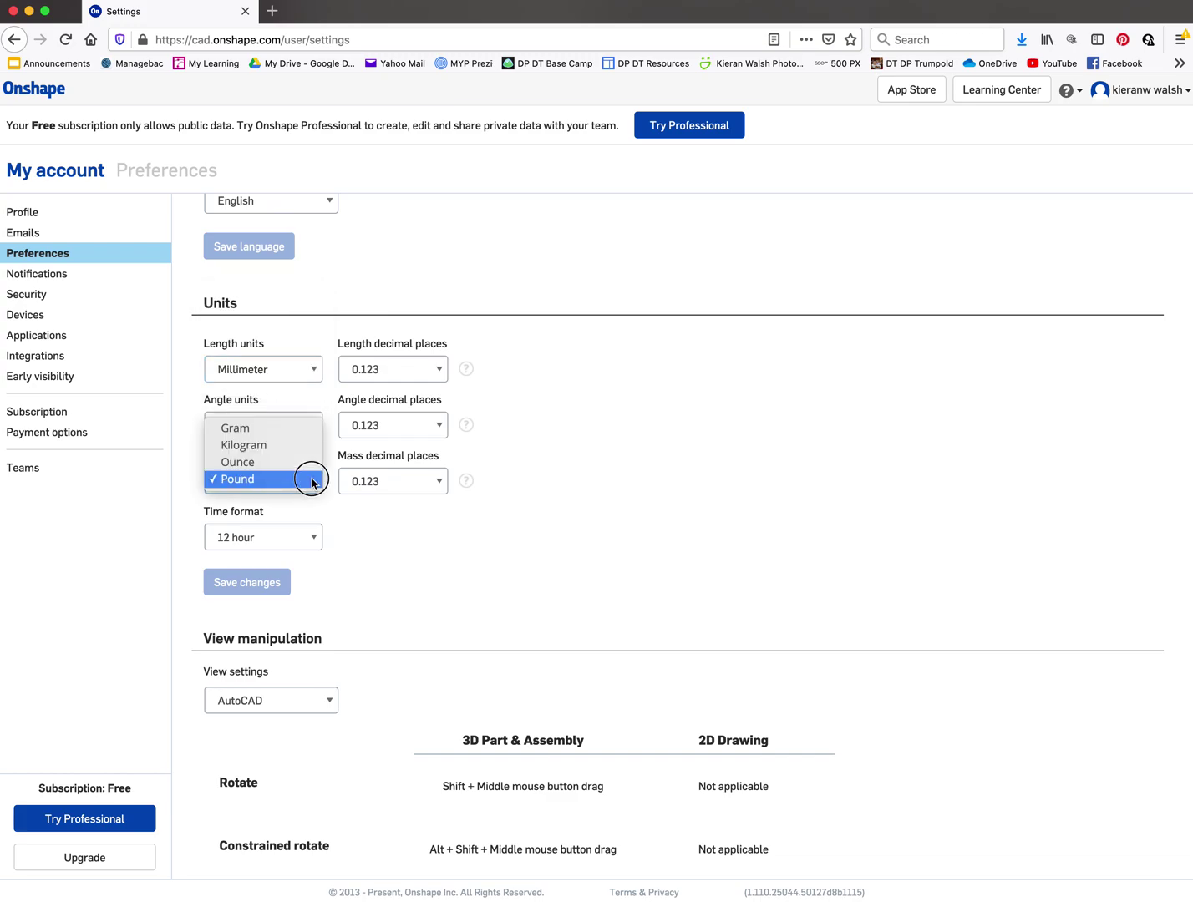
left_click(279, 446)
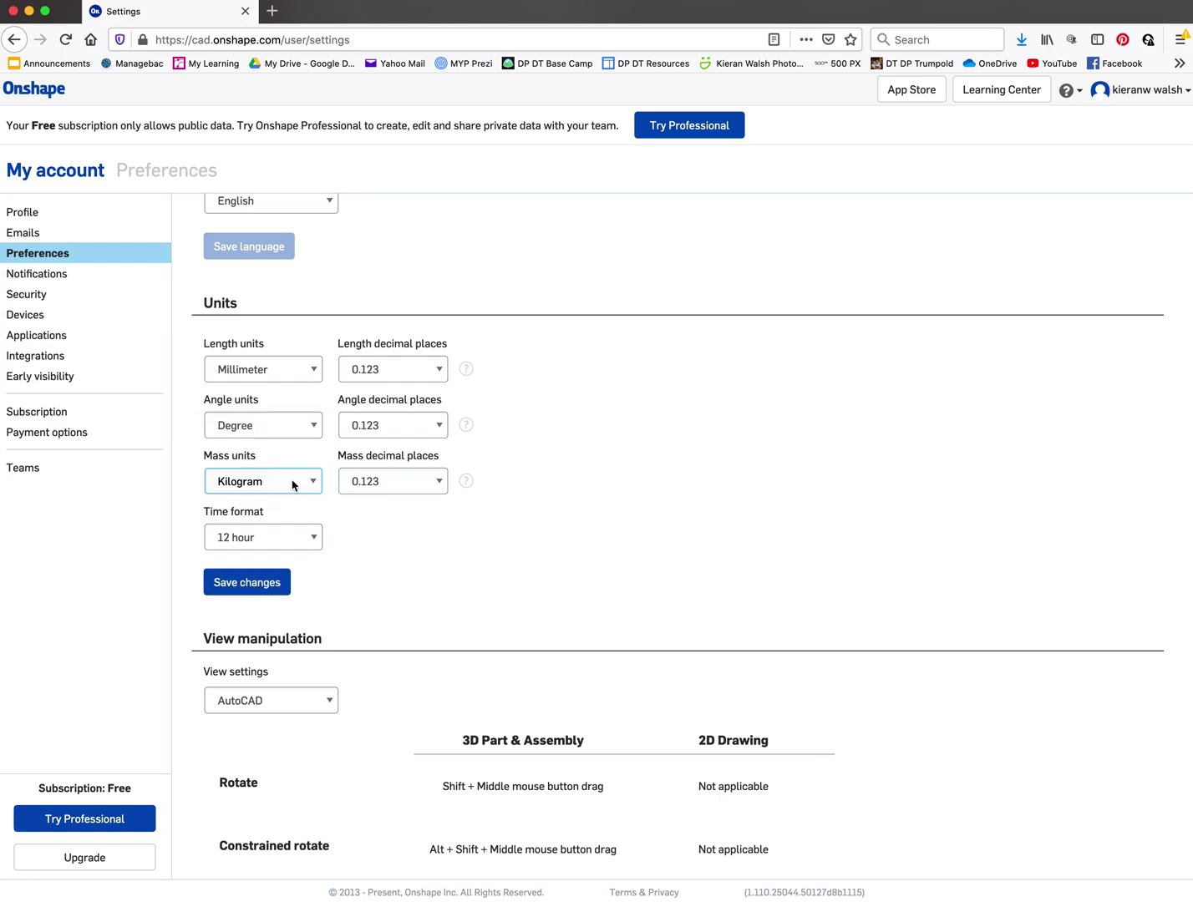
left_click(255, 589)
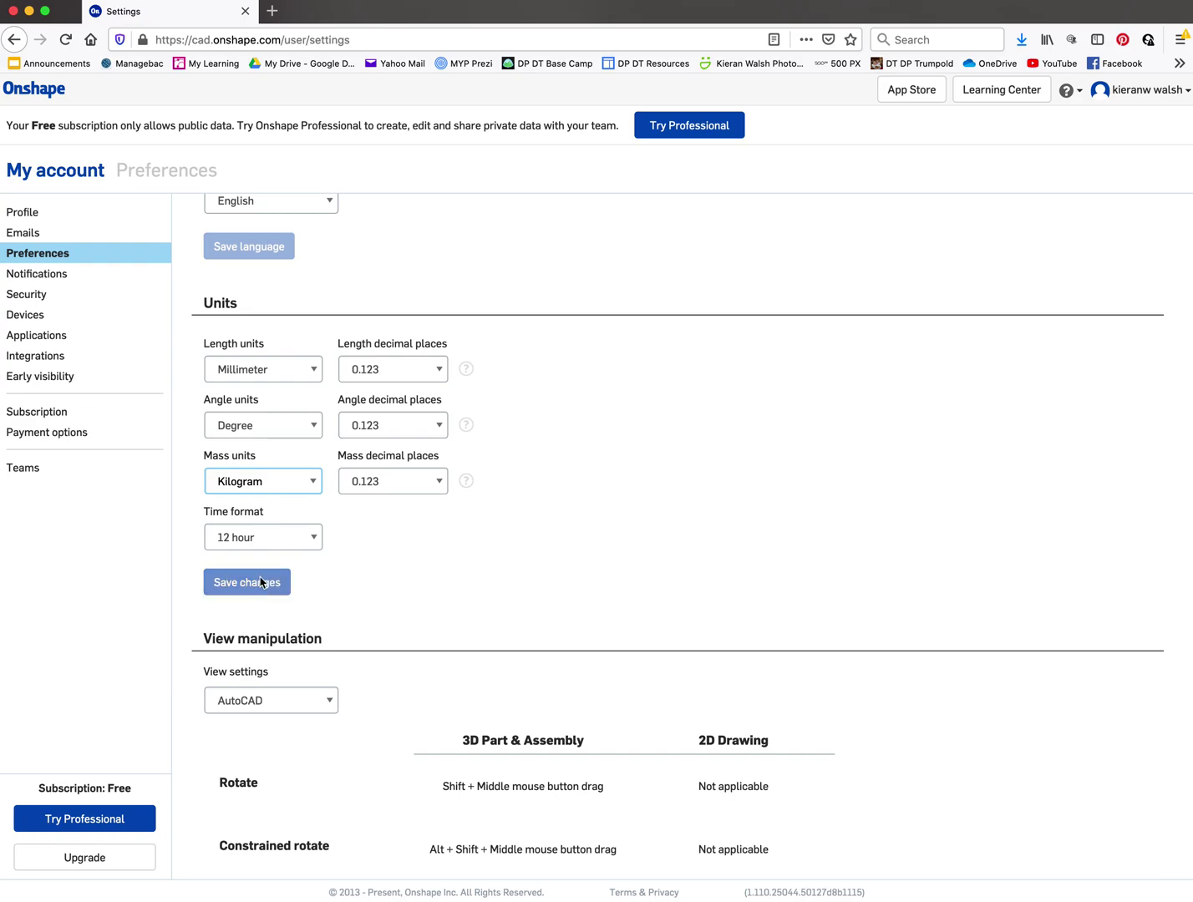
left_click(258, 589)
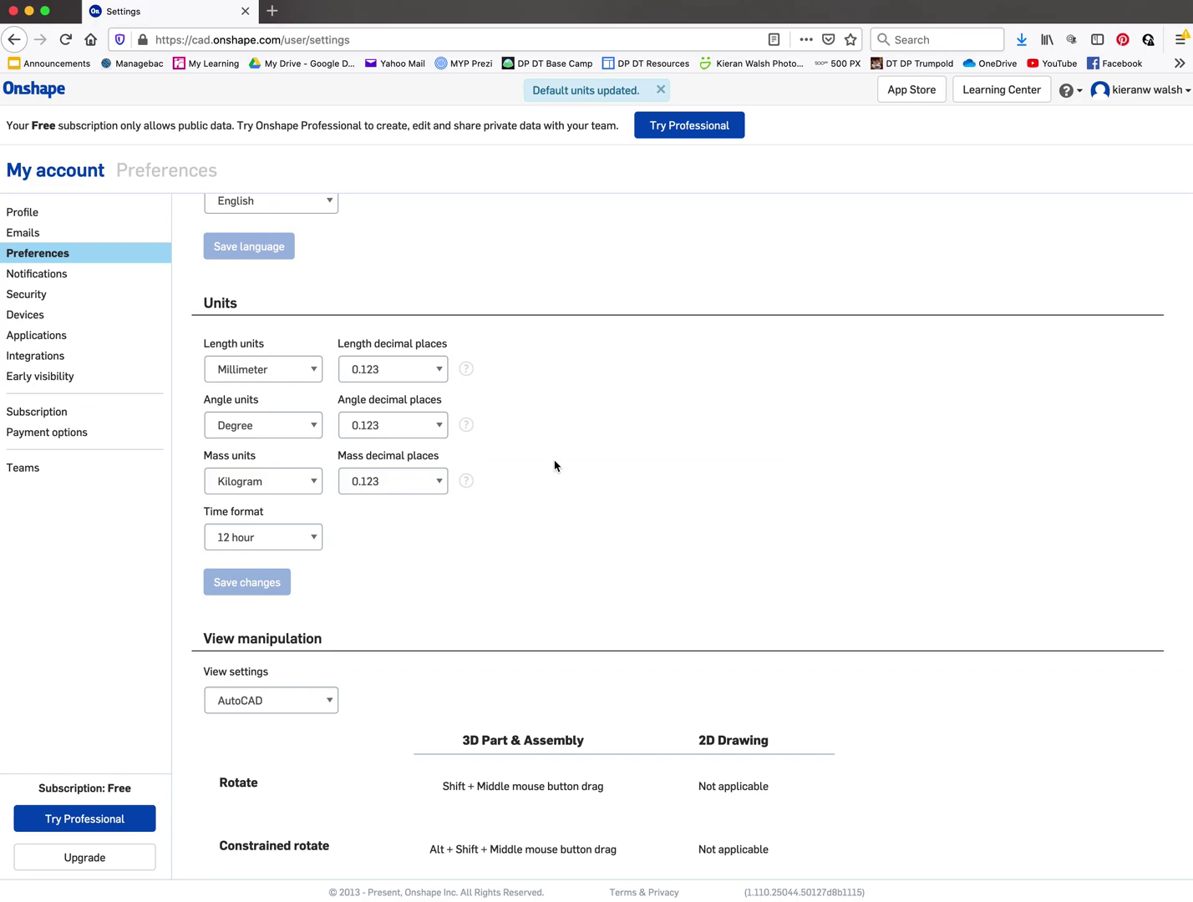
Choose AutoCAD as the view manipulation setting from the available CAD navigation schemes
scroll(543, 480, "down", 2)
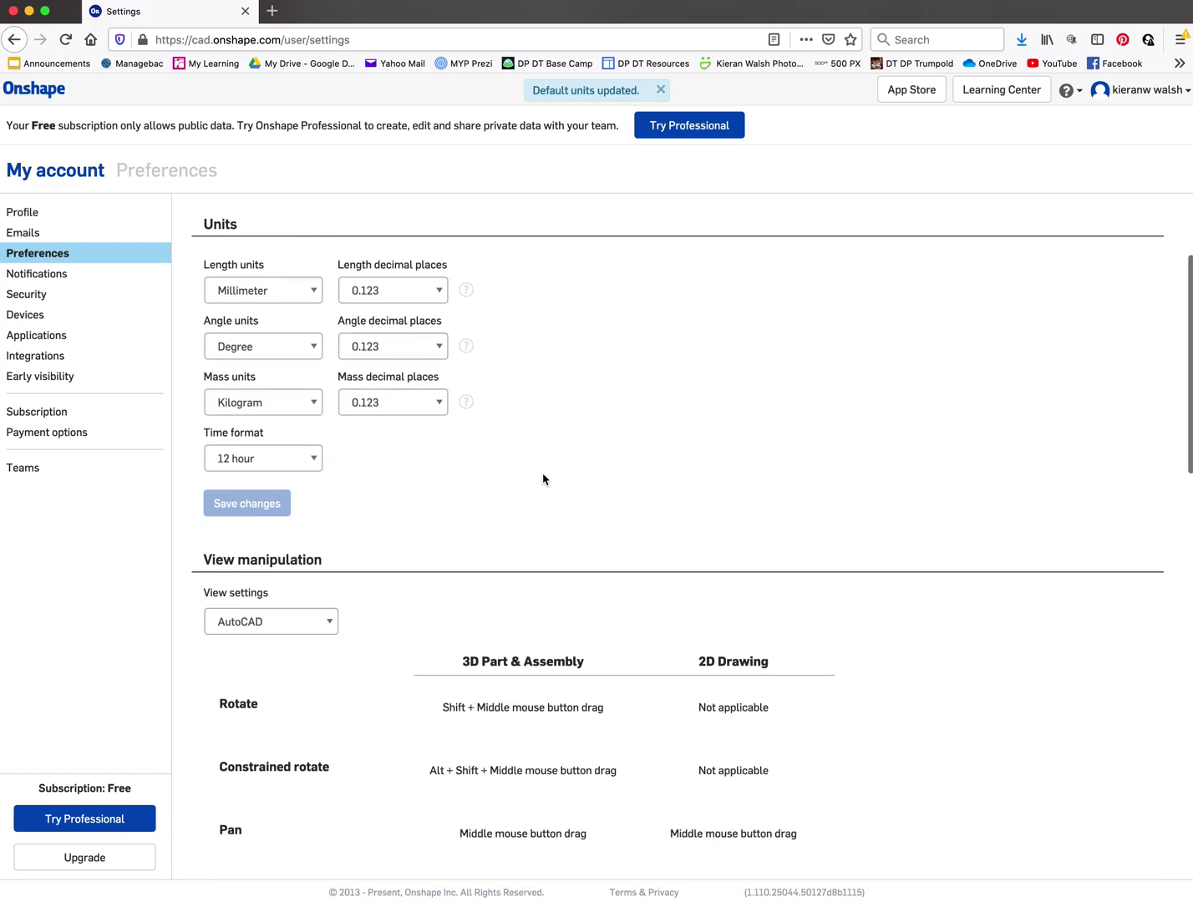
scroll(543, 479, "down", 6)
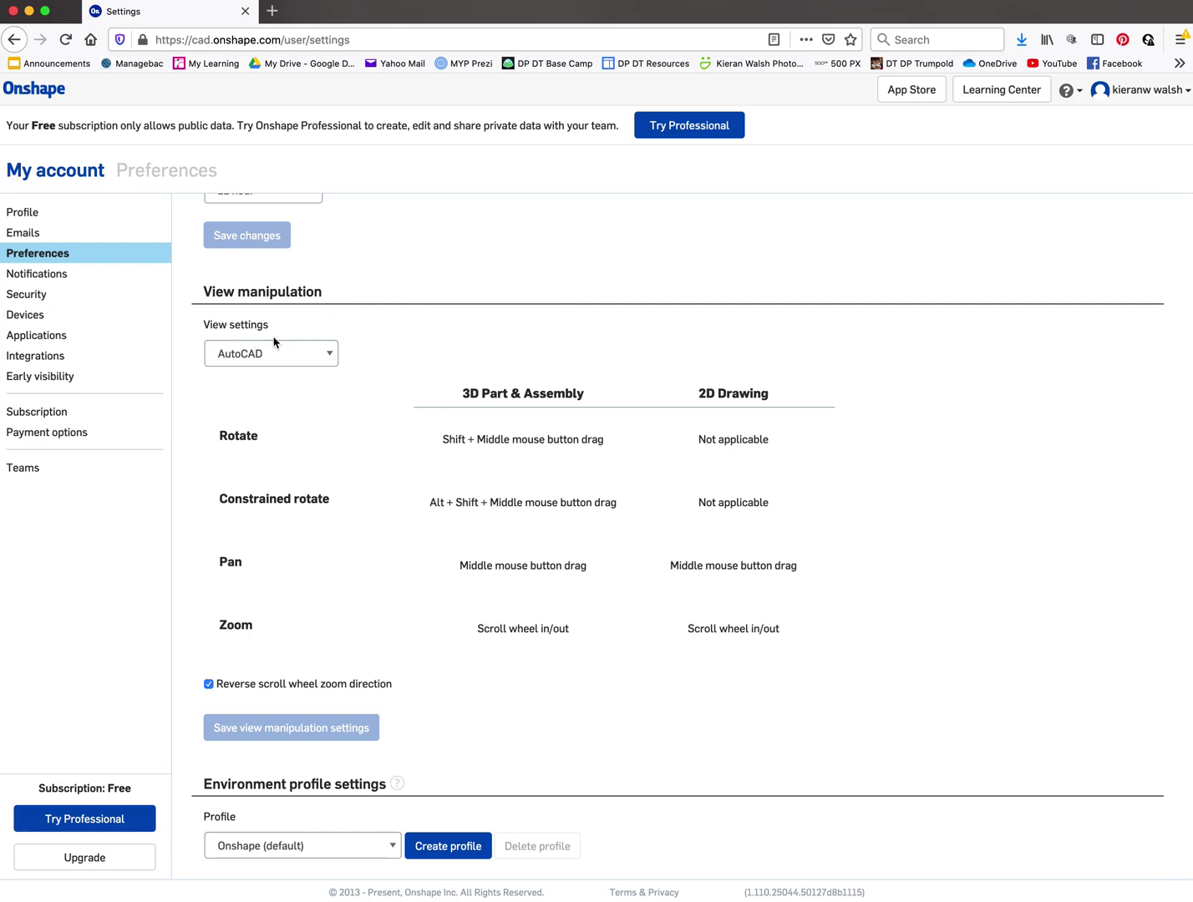
left_click_drag(328, 353, 307, 300)
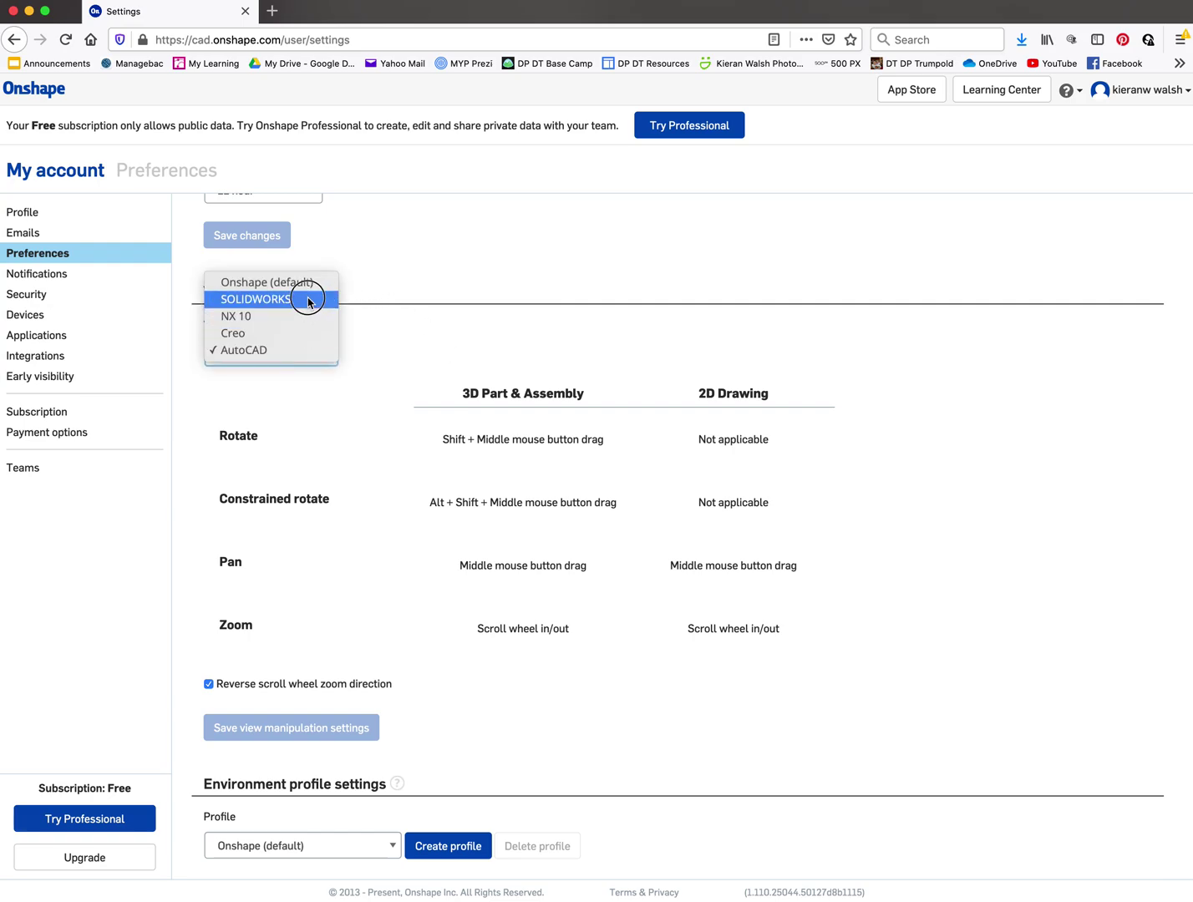
left_click(275, 352)
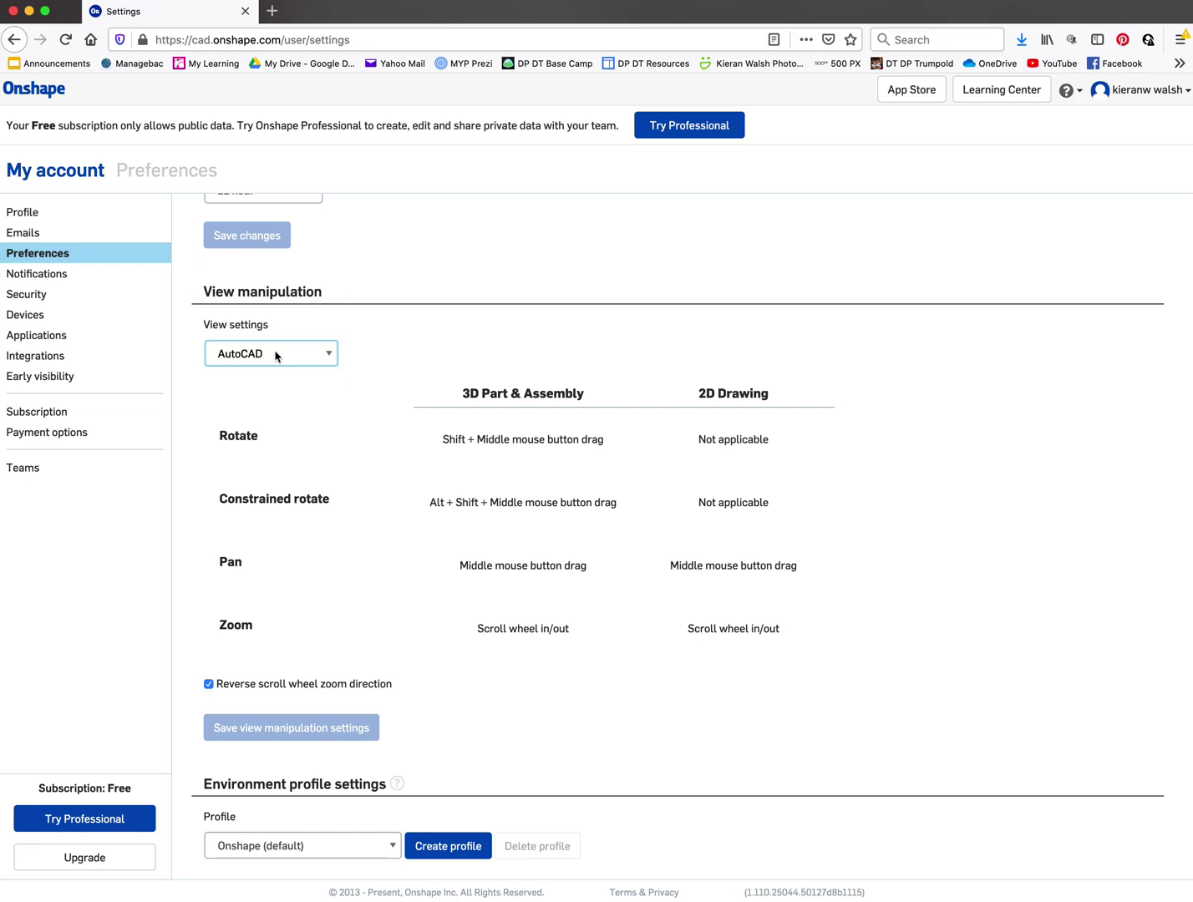
Review the remaining preferences, including environment profile, shortcut toolbars, drawings and material libraries
scroll(463, 481, "down", 3)
scroll(463, 479, "down", 2)
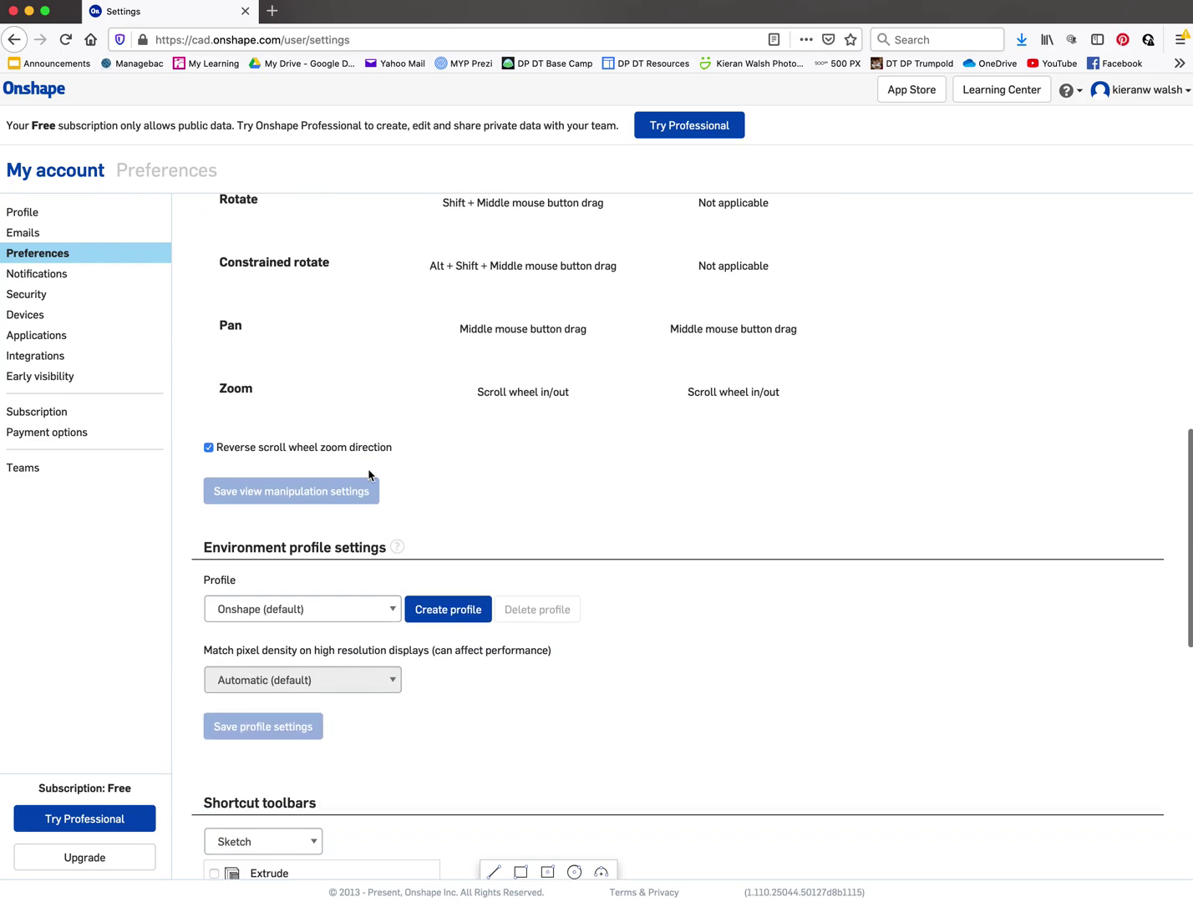
scroll(482, 499, "down", 1)
scroll(484, 501, "down", 5)
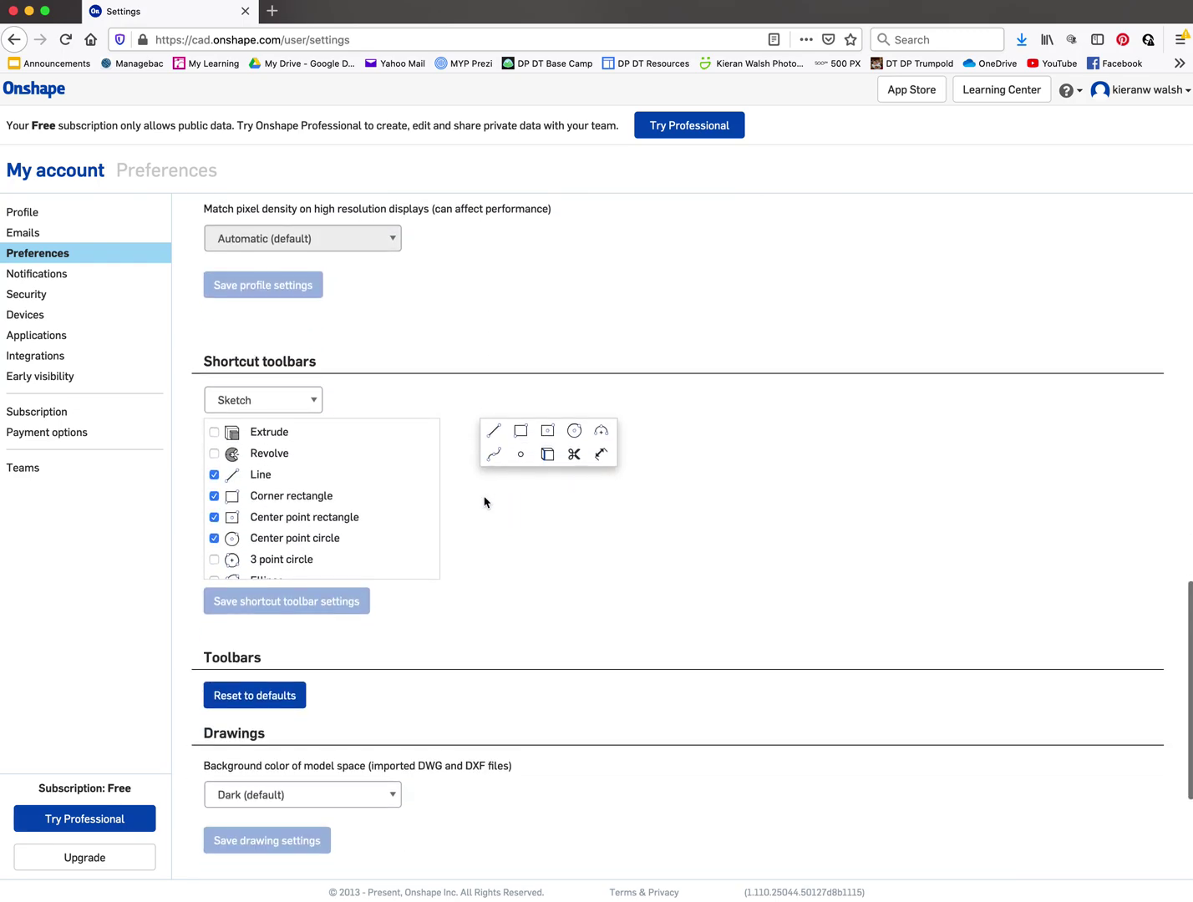
scroll(483, 502, "down", 3)
scroll(484, 502, "up", 15)
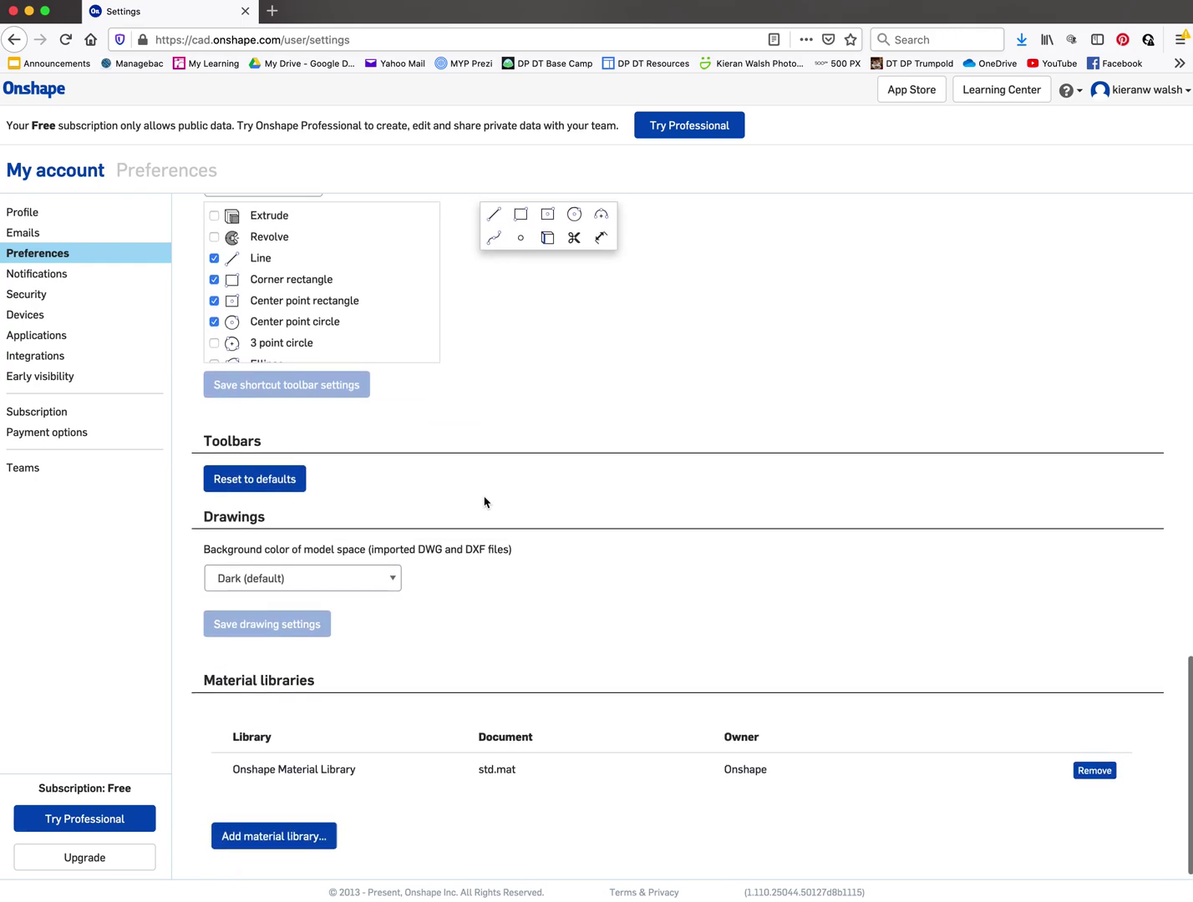
scroll(485, 501, "up", 2)
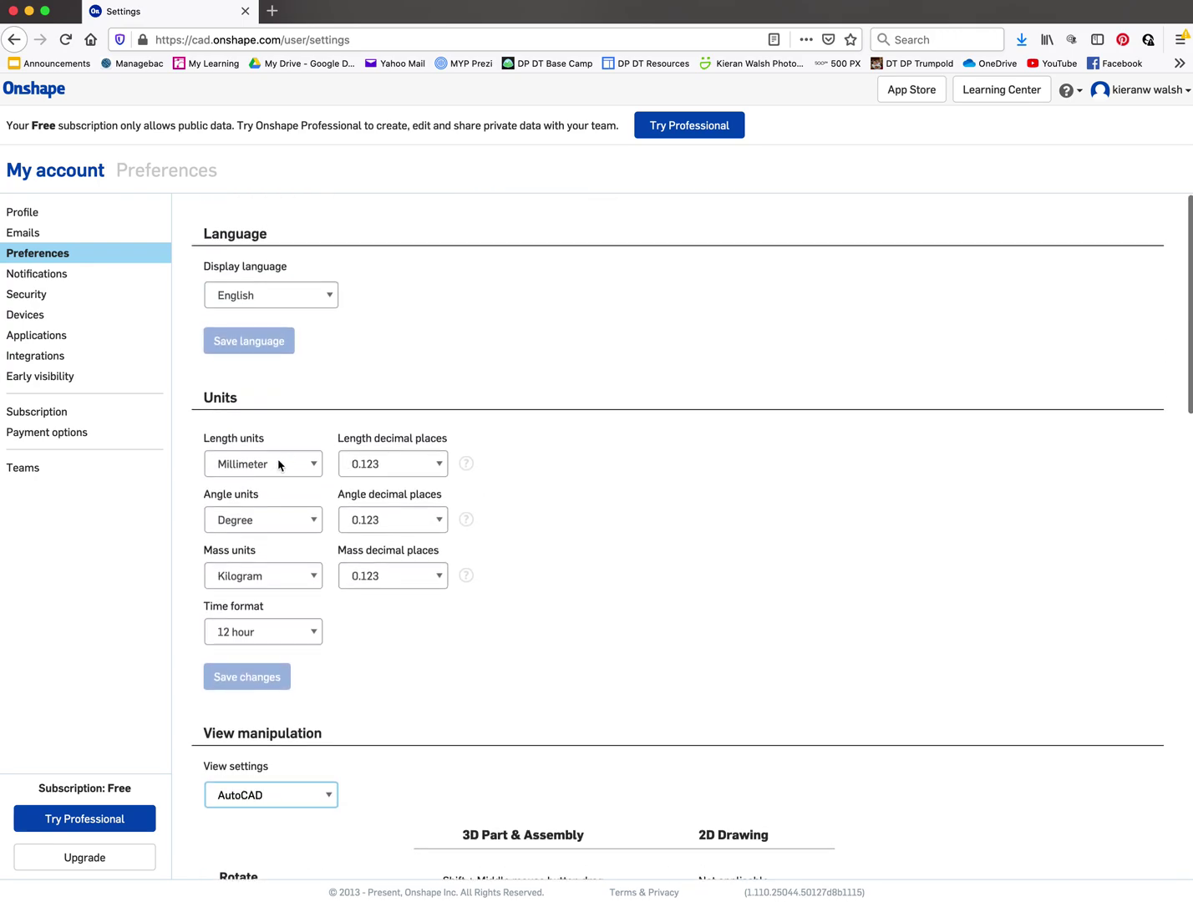
Reselect Millimeter as the length unit in the Units preferences
left_click(313, 466)
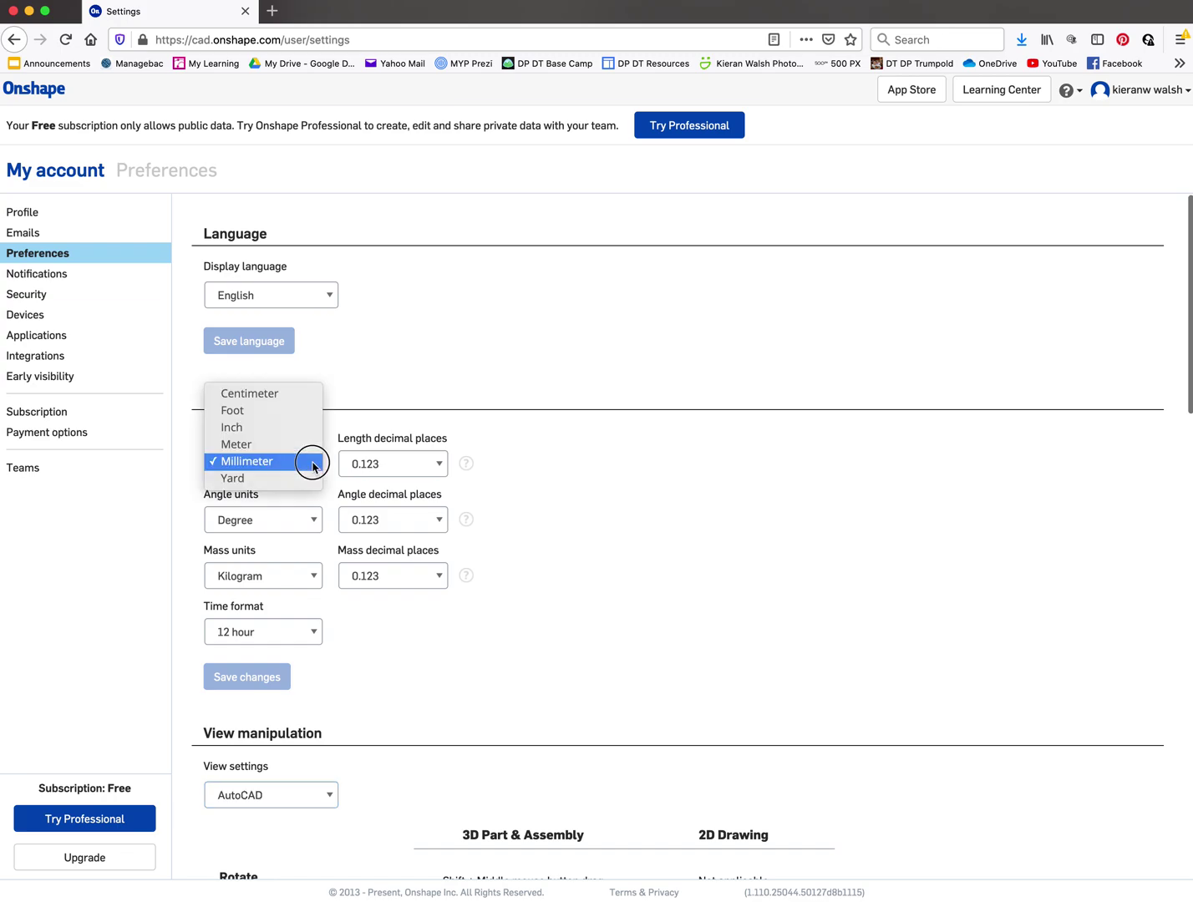
left_click(268, 466)
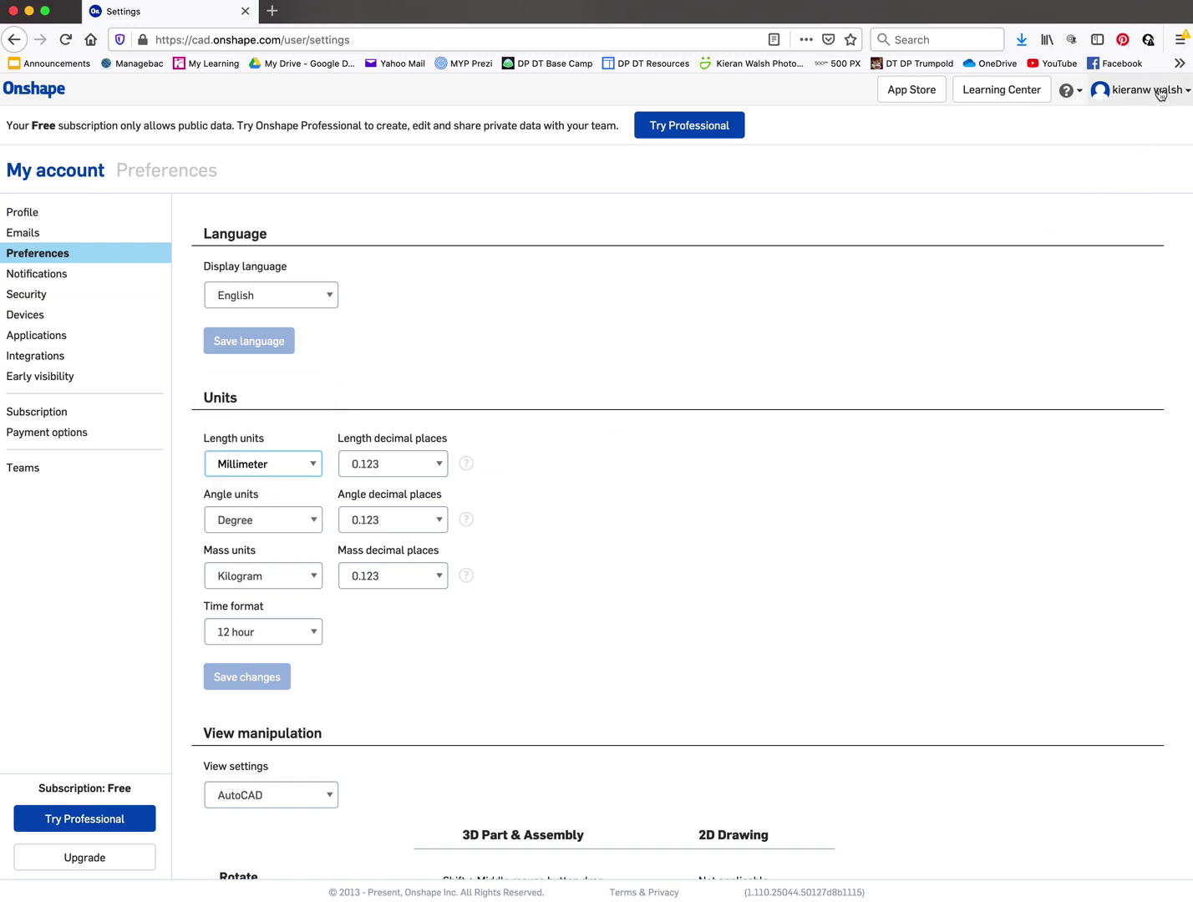
left_click_drag(311, 464, 254, 466)
left_click(256, 463)
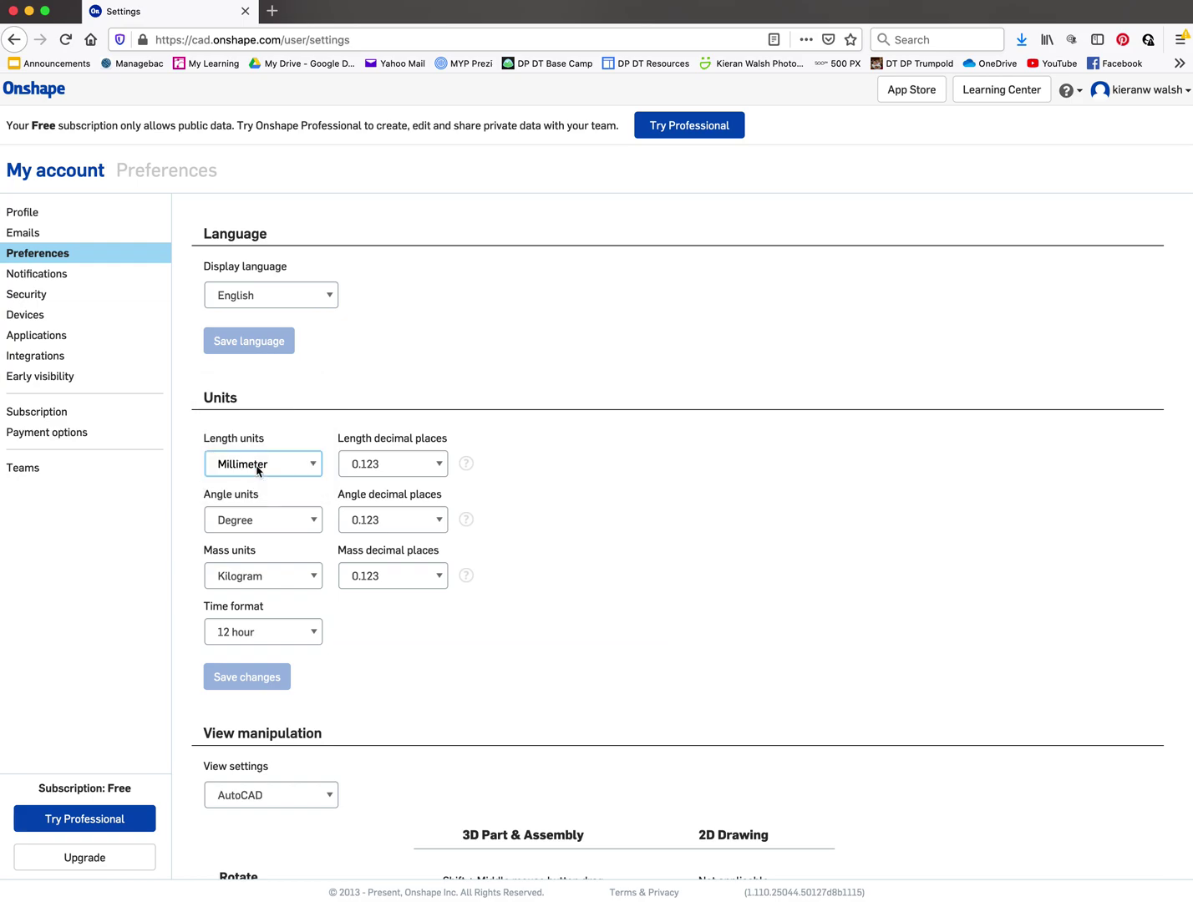
scroll(601, 467, "down", 3)
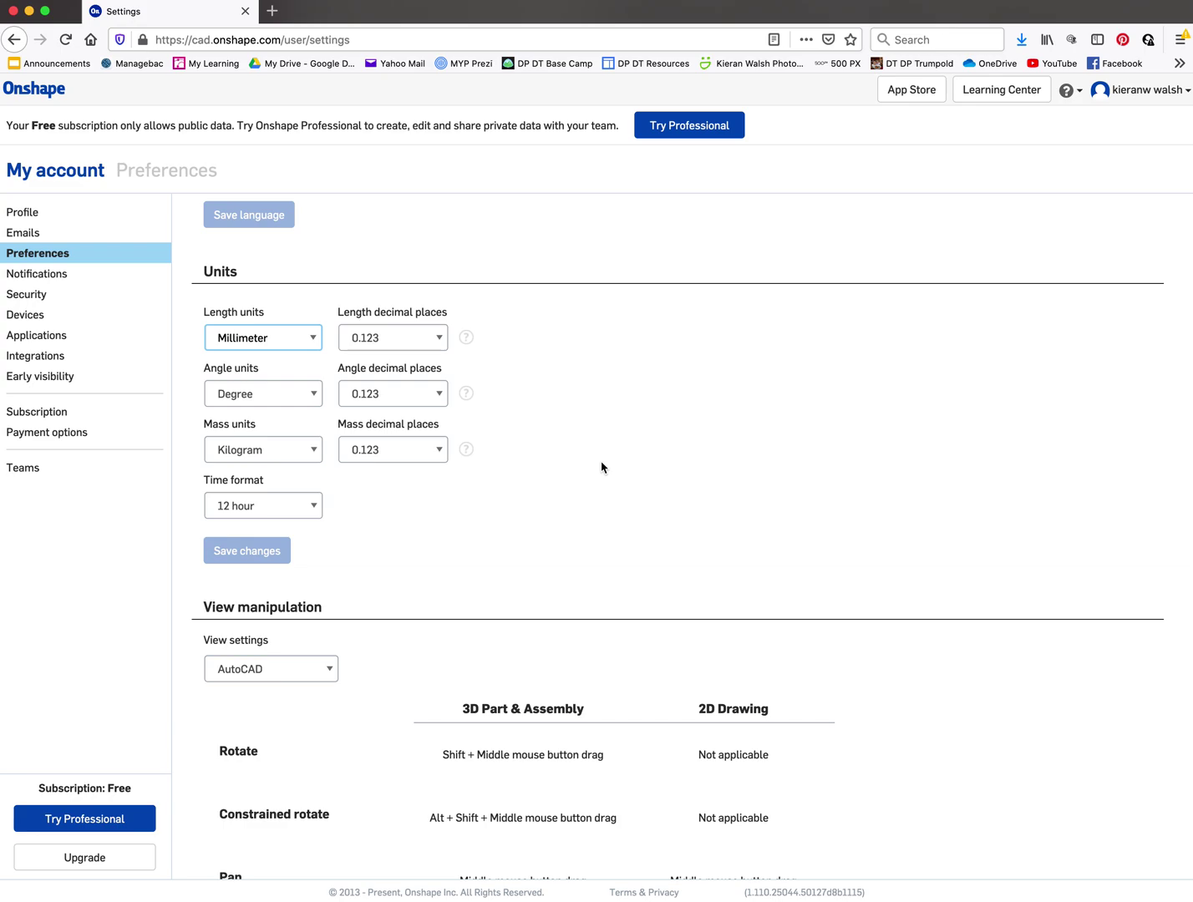
scroll(601, 466, "up", 3)
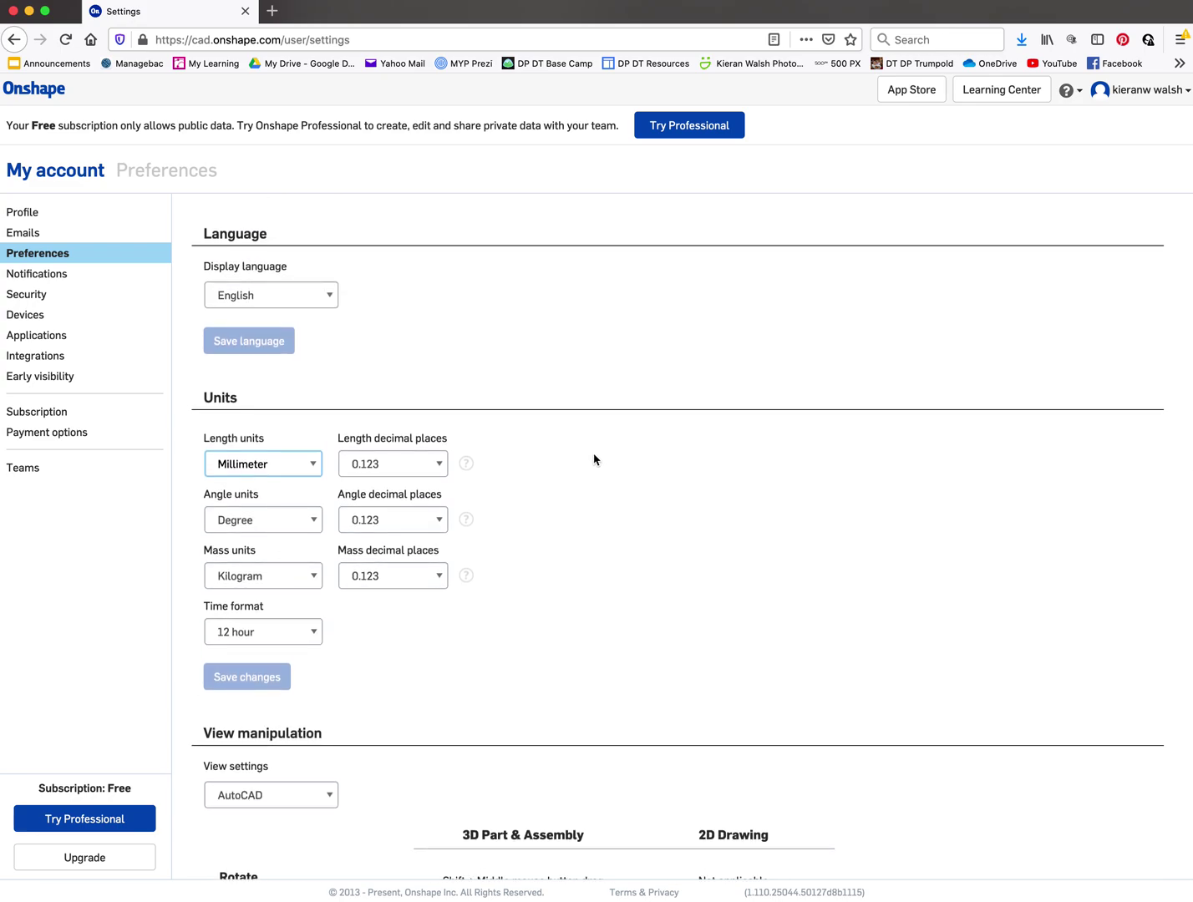